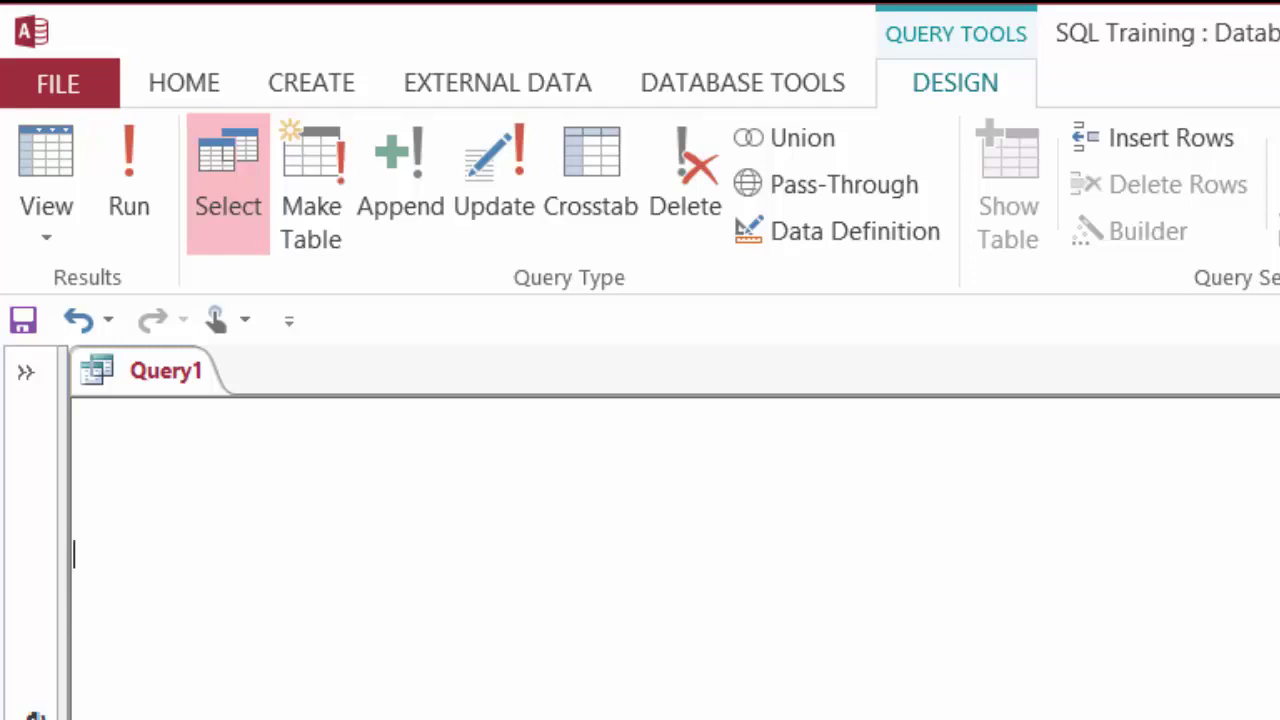
Step: Enter SELECT [Product Name], [List Price] FROM Products in the empty SQL editor
key("ctrl+Home")
type("SELECT [Product Name], [List Price]")
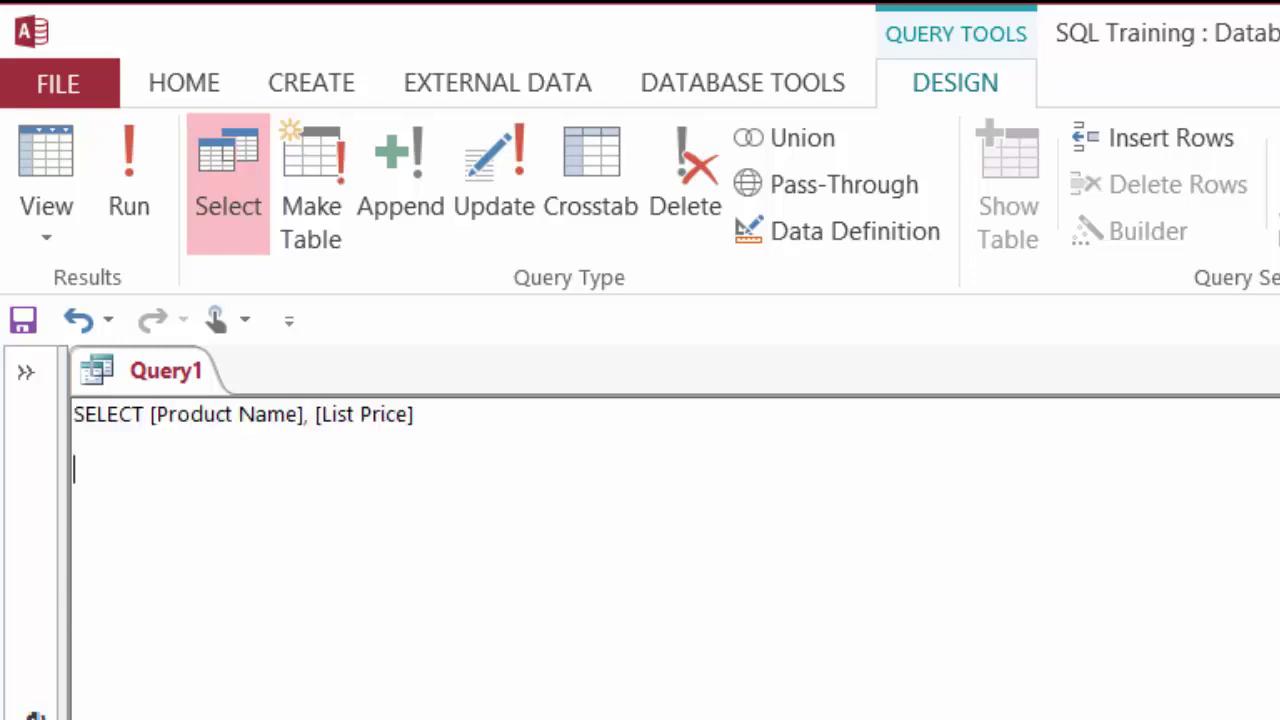
key("BackSpace")
key("BackSpace")
key("Return")
type("FROM Po")
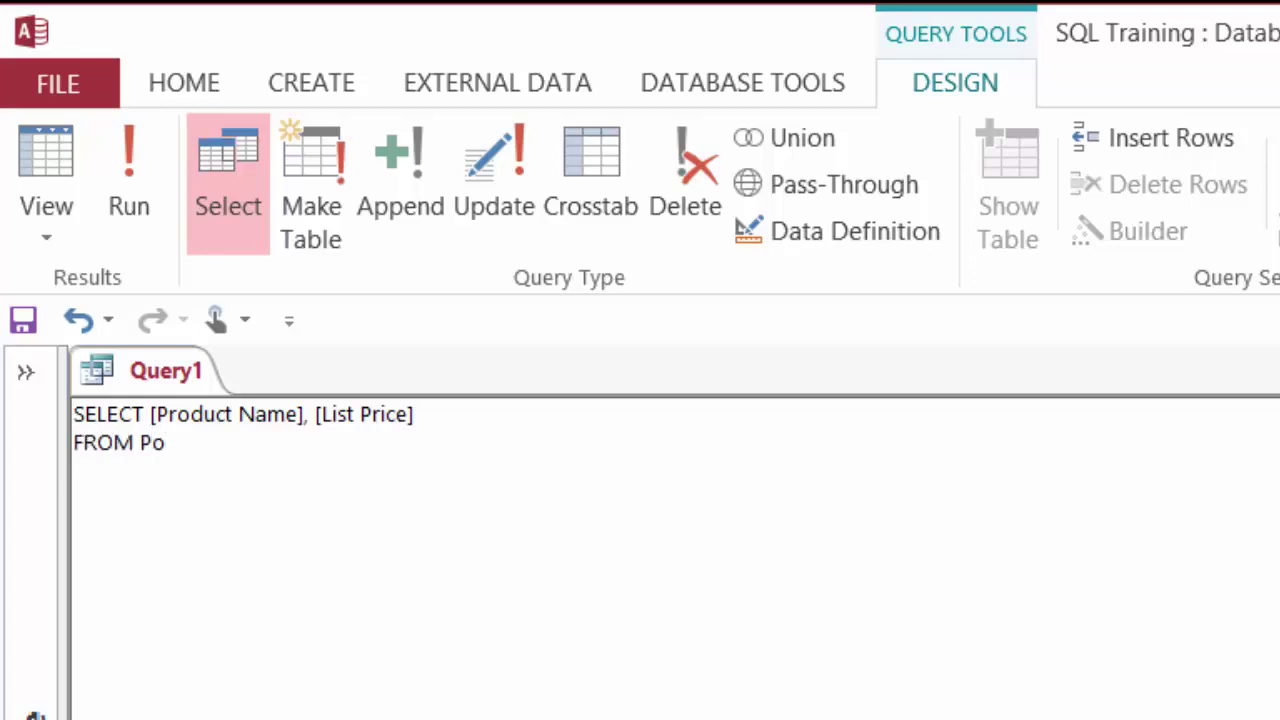
key("BackSpace")
type("roucts")
Step: Add WHERE [List Price] > 50 and correct the Proucts typo to Products
key("Return")
type("WHERE ")
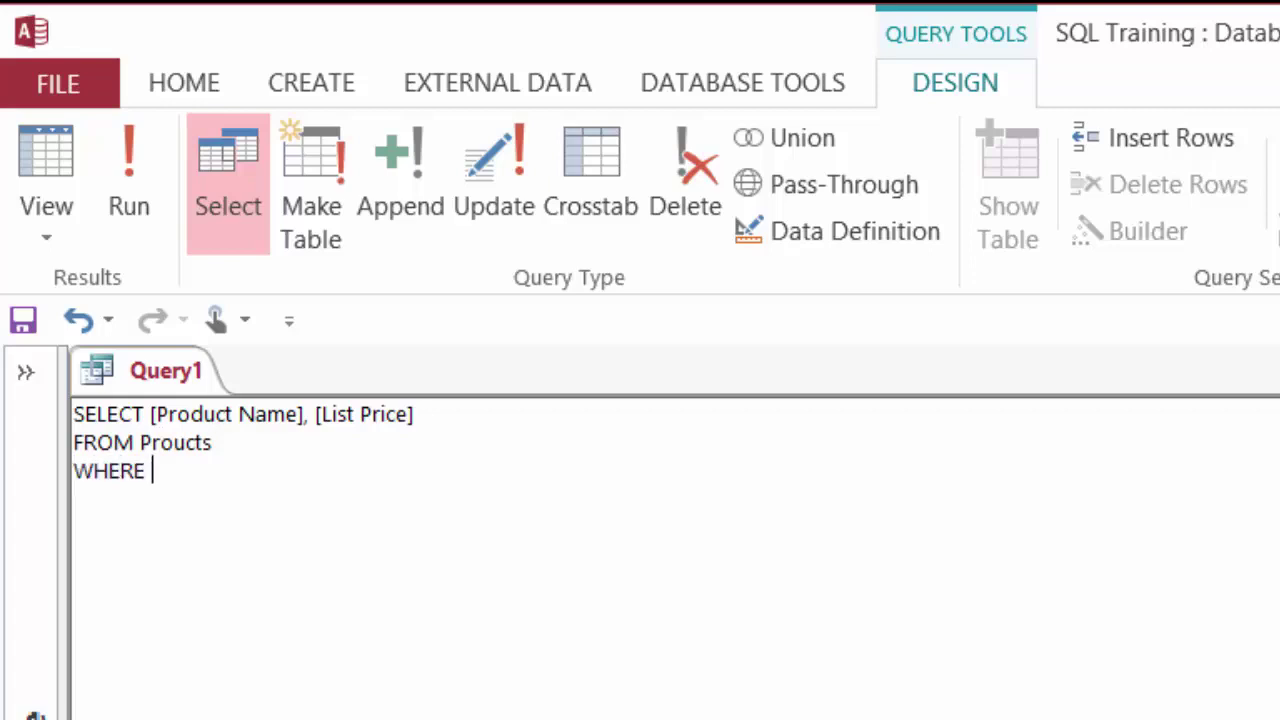
type("[List Price] > ")
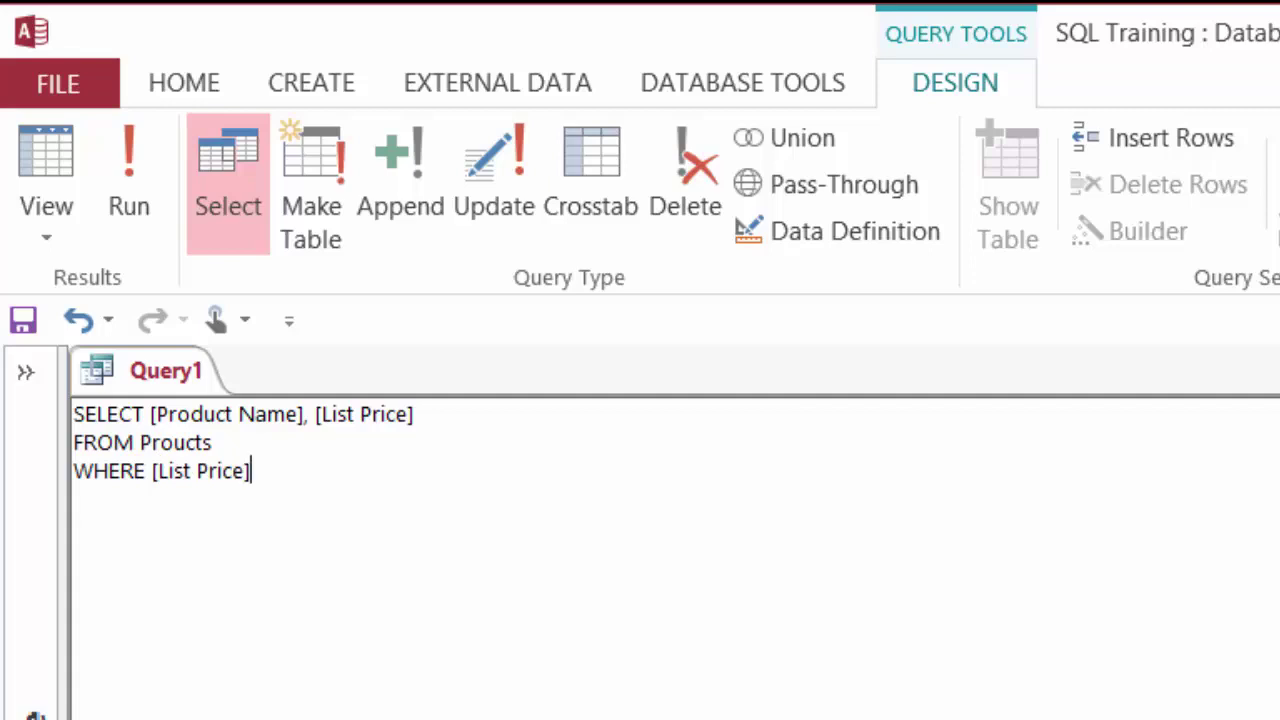
type("50")
key("ctrl+z")
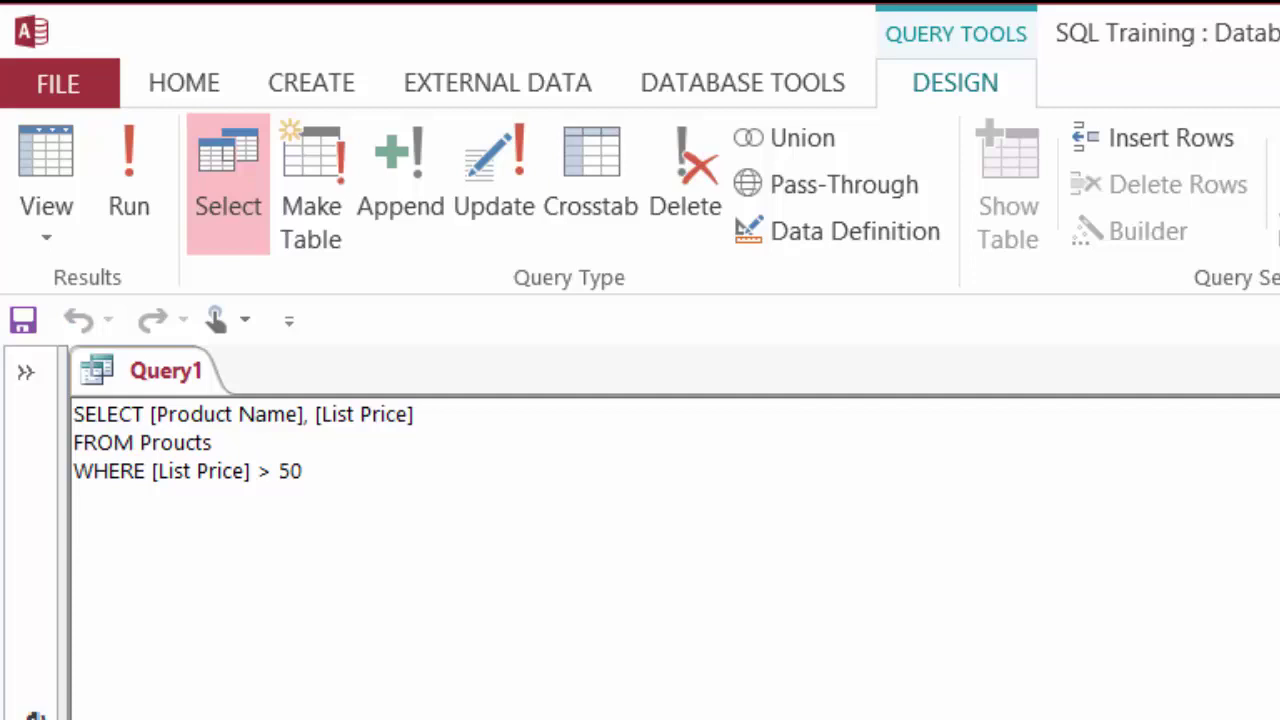
left_click(172, 442)
type("d")
Step: Run the price query, then return to SQL view and delete the query text
left_click(136, 178)
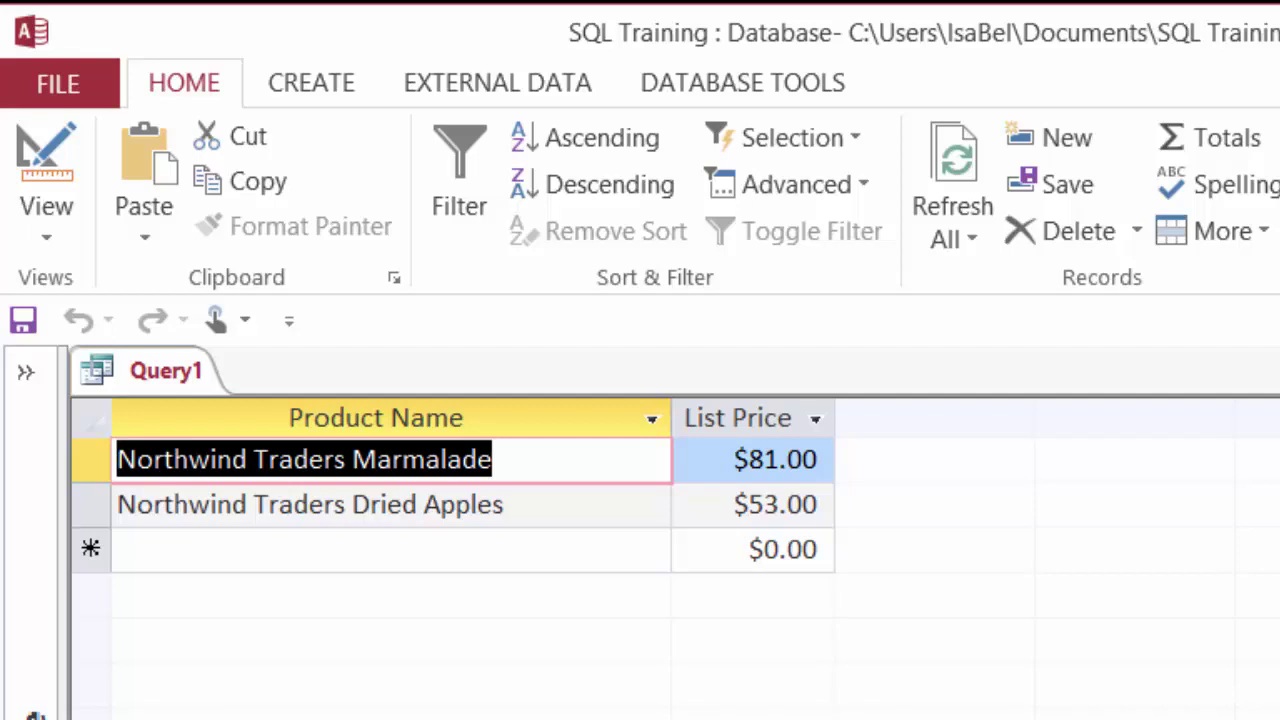
left_click(46, 232)
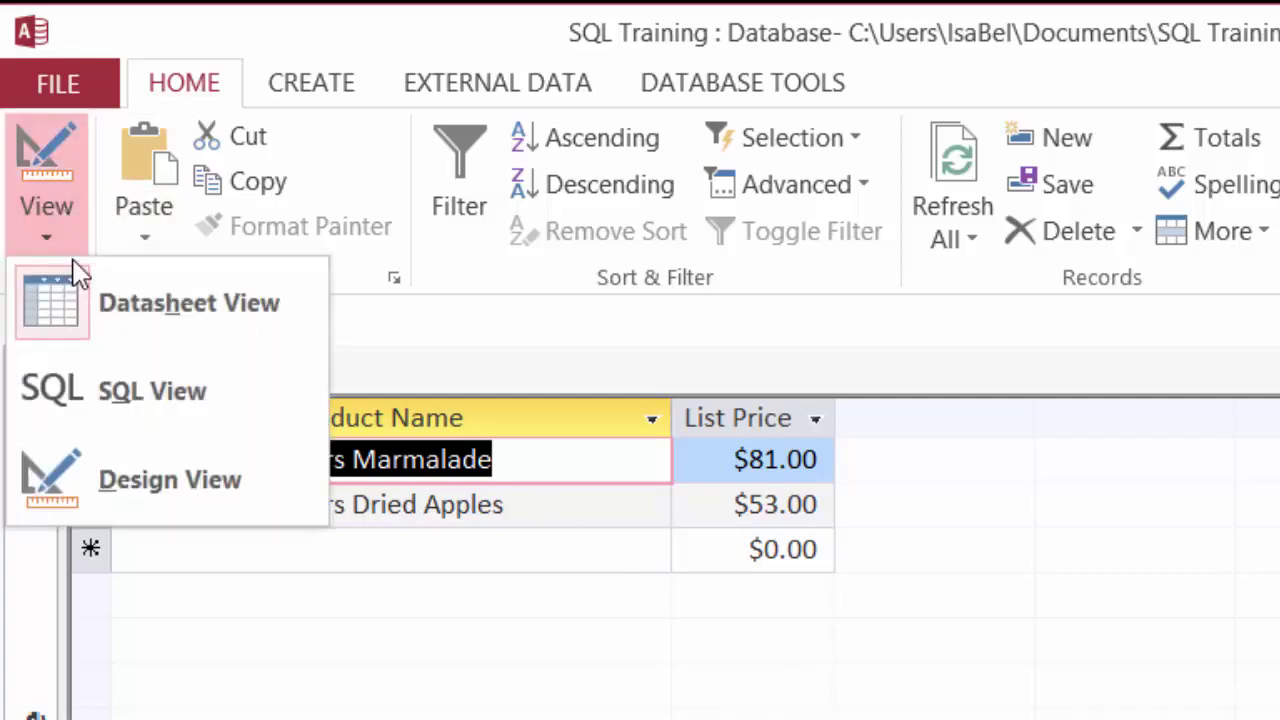
left_click(151, 404)
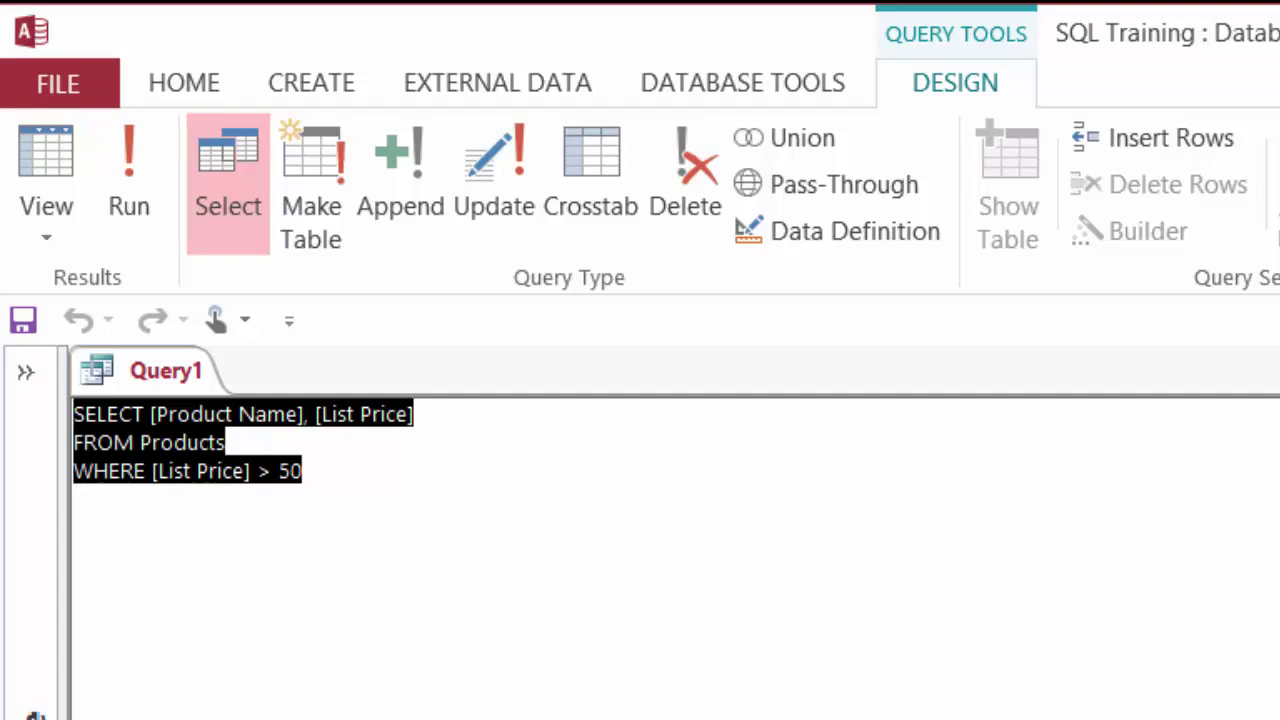
key("Delete")
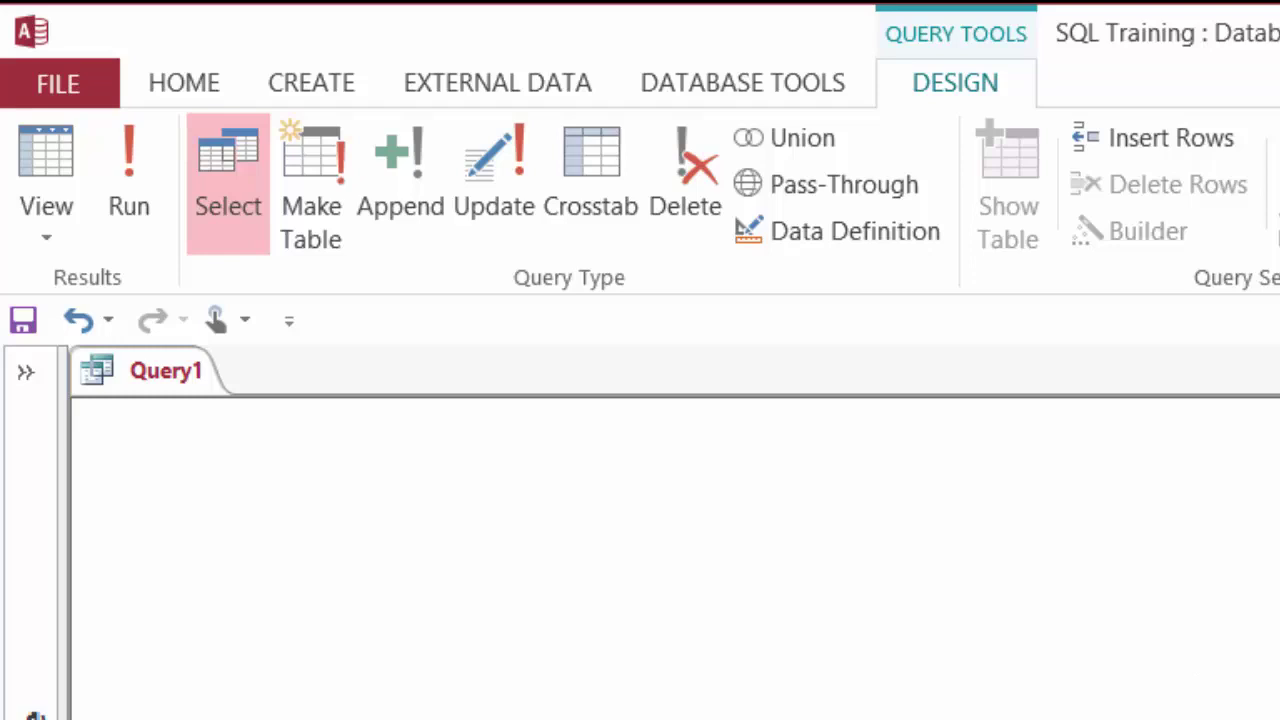
Step: Write SELECT Company, [First Name] FROM Customers WHERE [First Name] LIKE 'An*'
type("SELECT Comp")
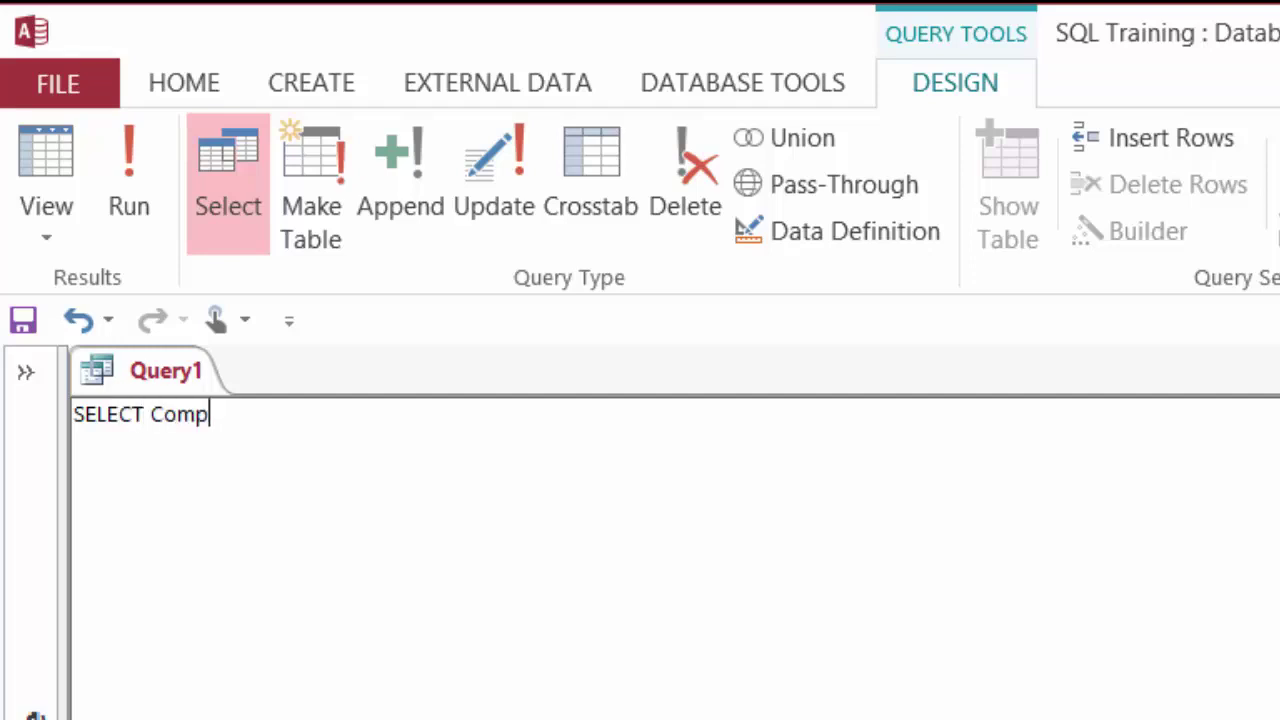
type("any, [First")
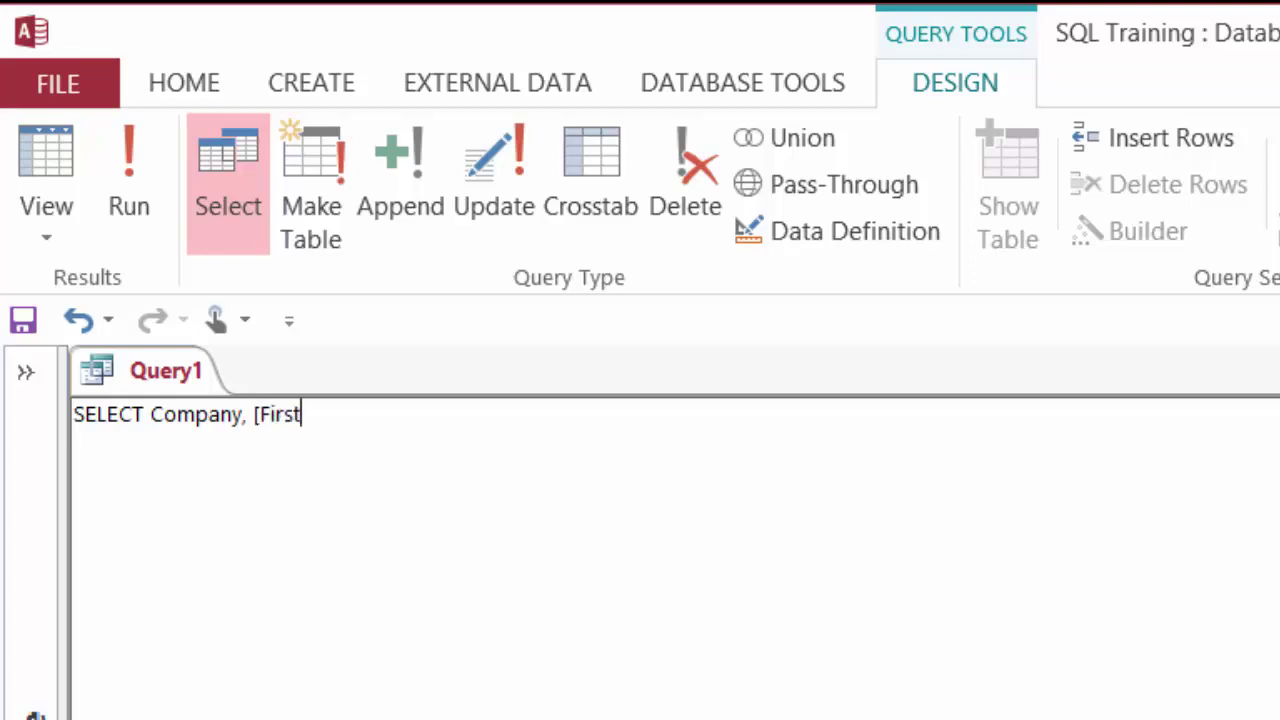
type(" Name]")
key("Return")
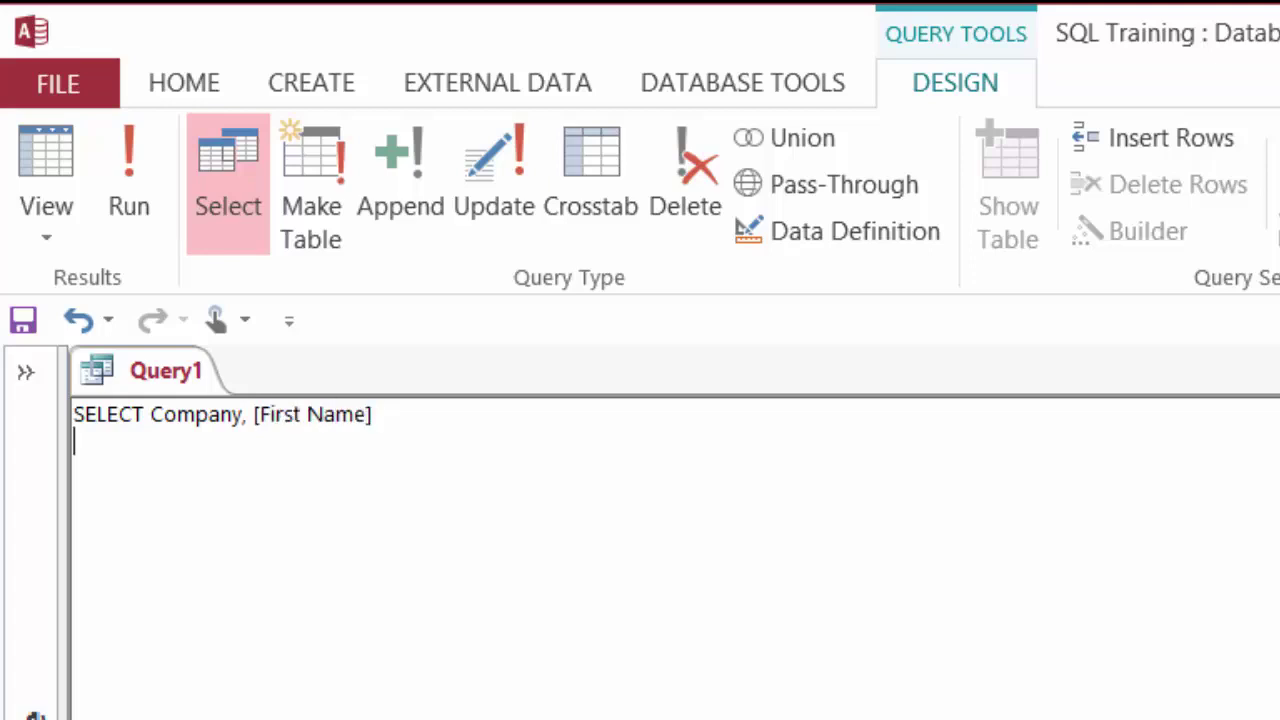
type("FROM Cu")
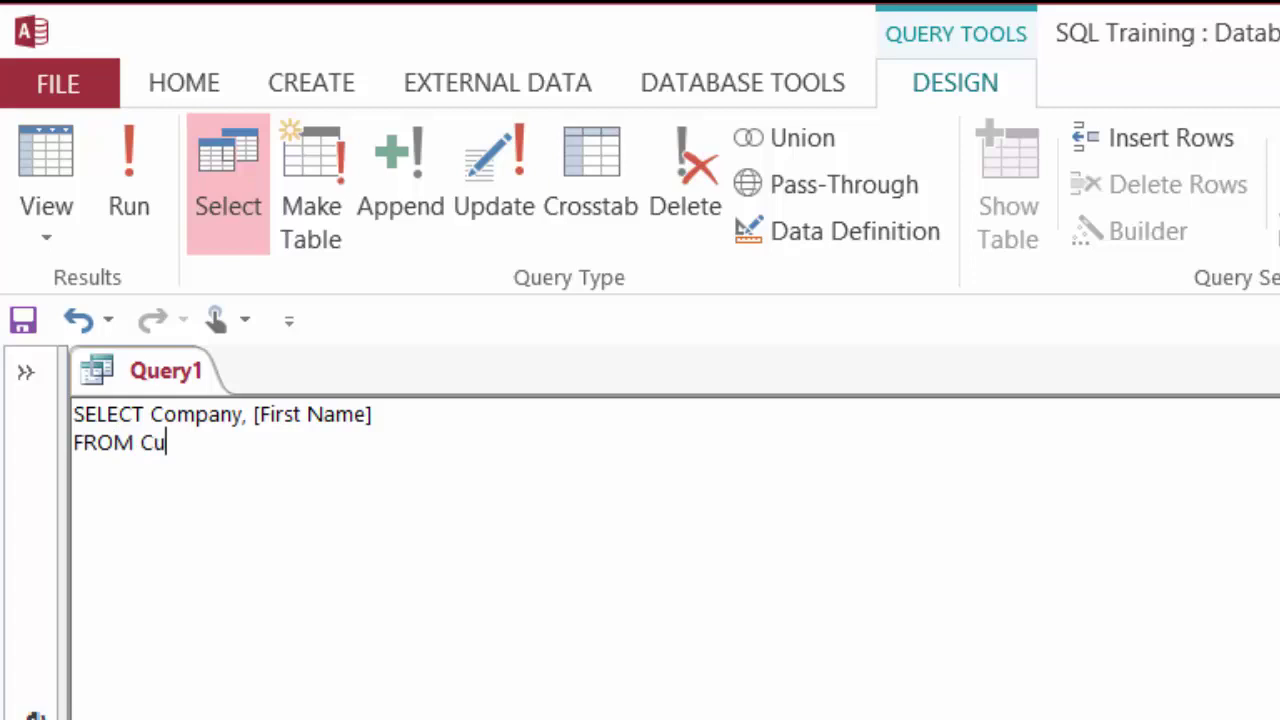
type("stomers")
key("Return")
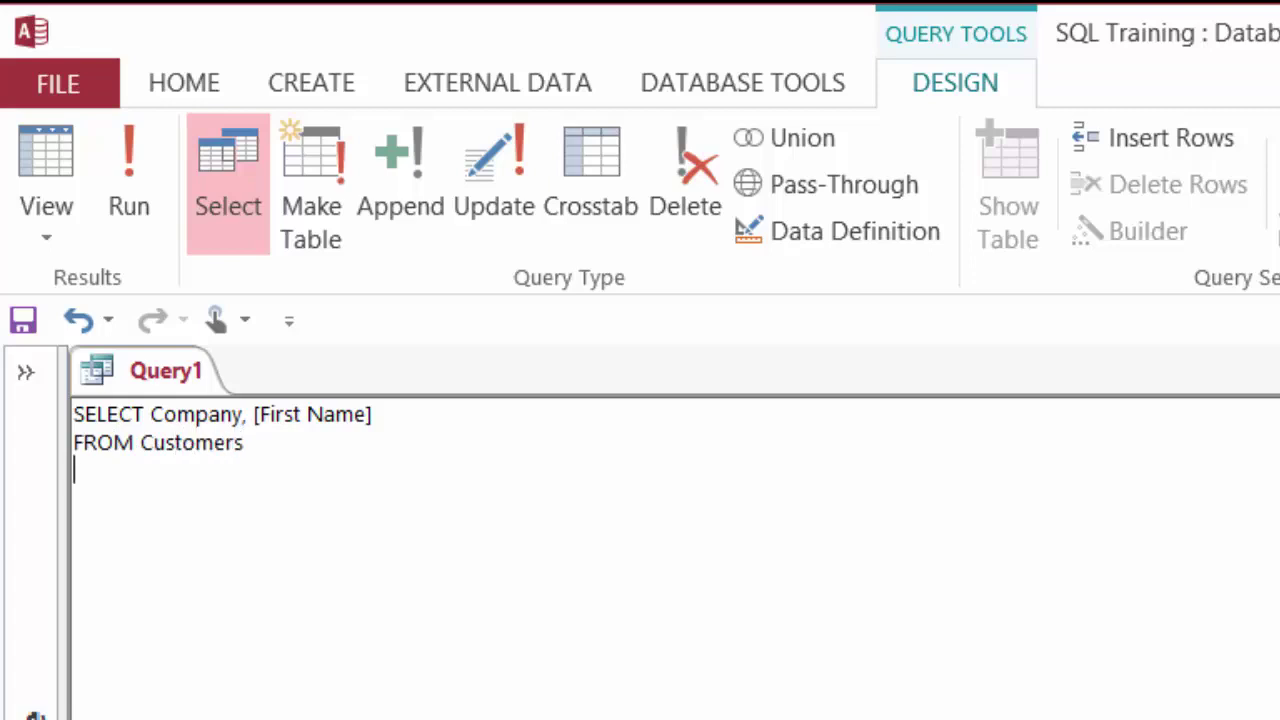
type("WHERE ")
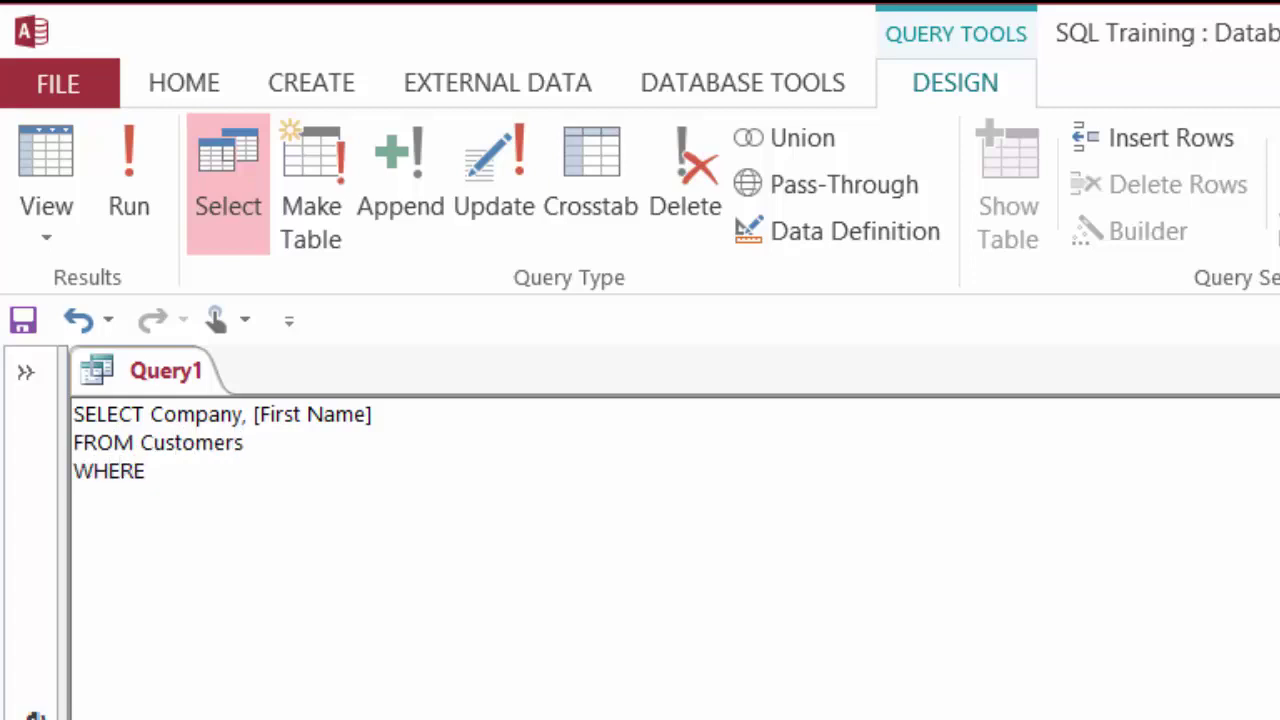
type("[First Name] ")
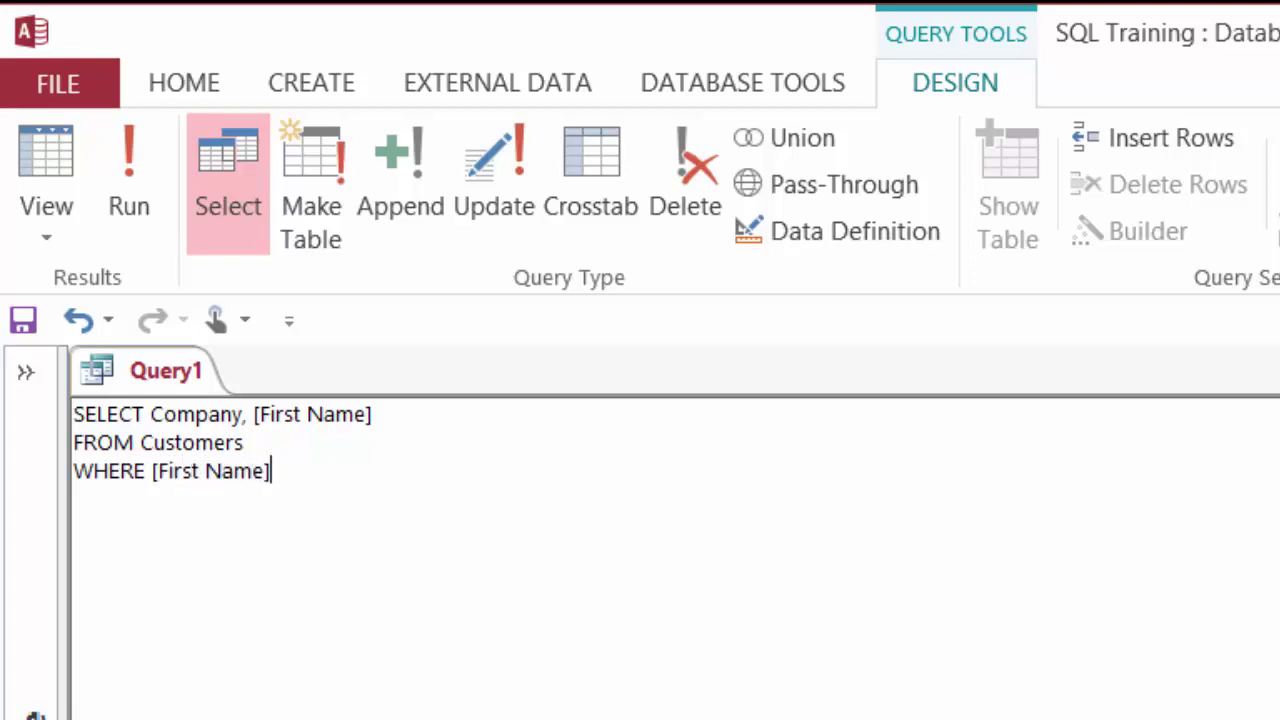
type("LIKE")
type("'An")
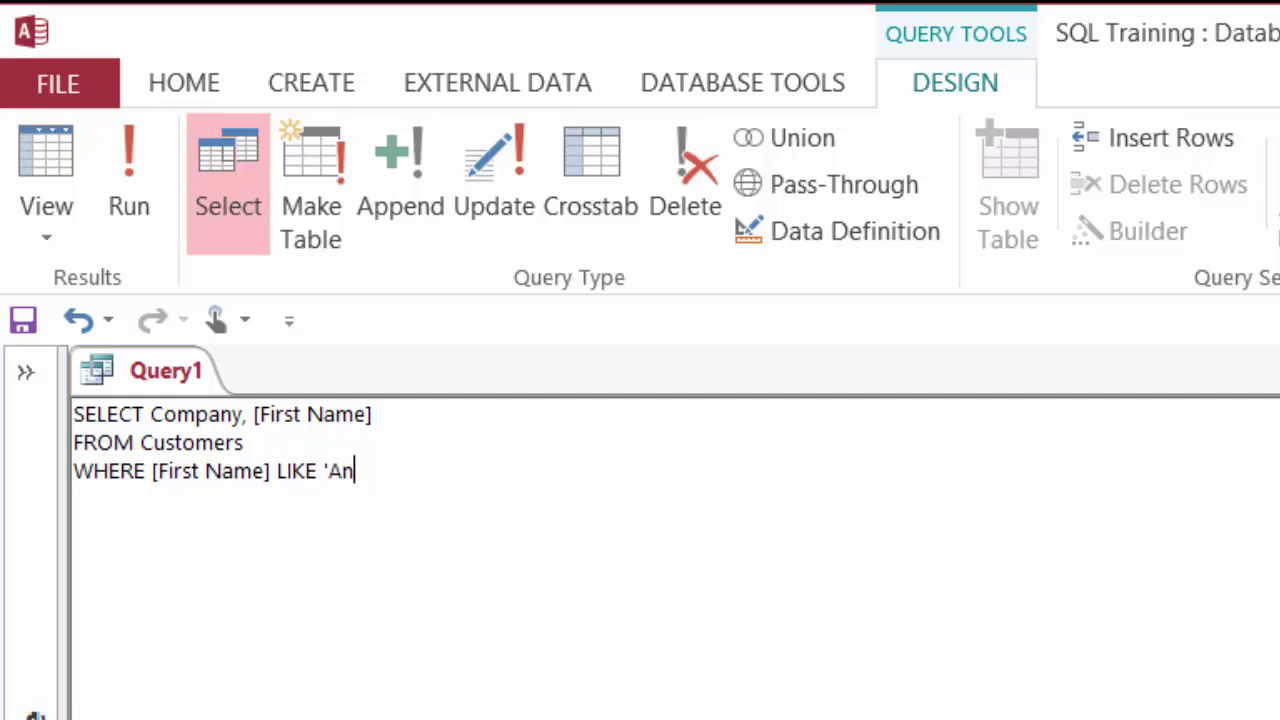
type("*'")
Step: Run the LIKE 'An*' query showing three customers, then return to SQL view
left_click(127, 192)
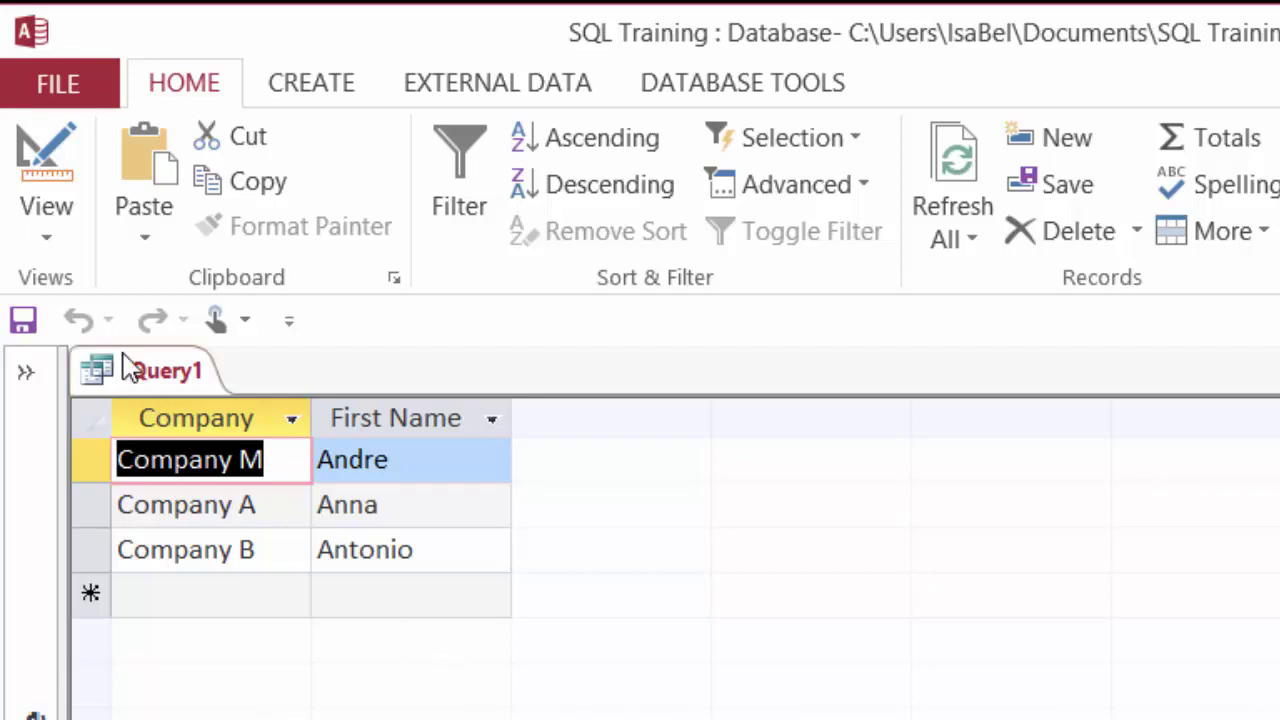
left_click(46, 232)
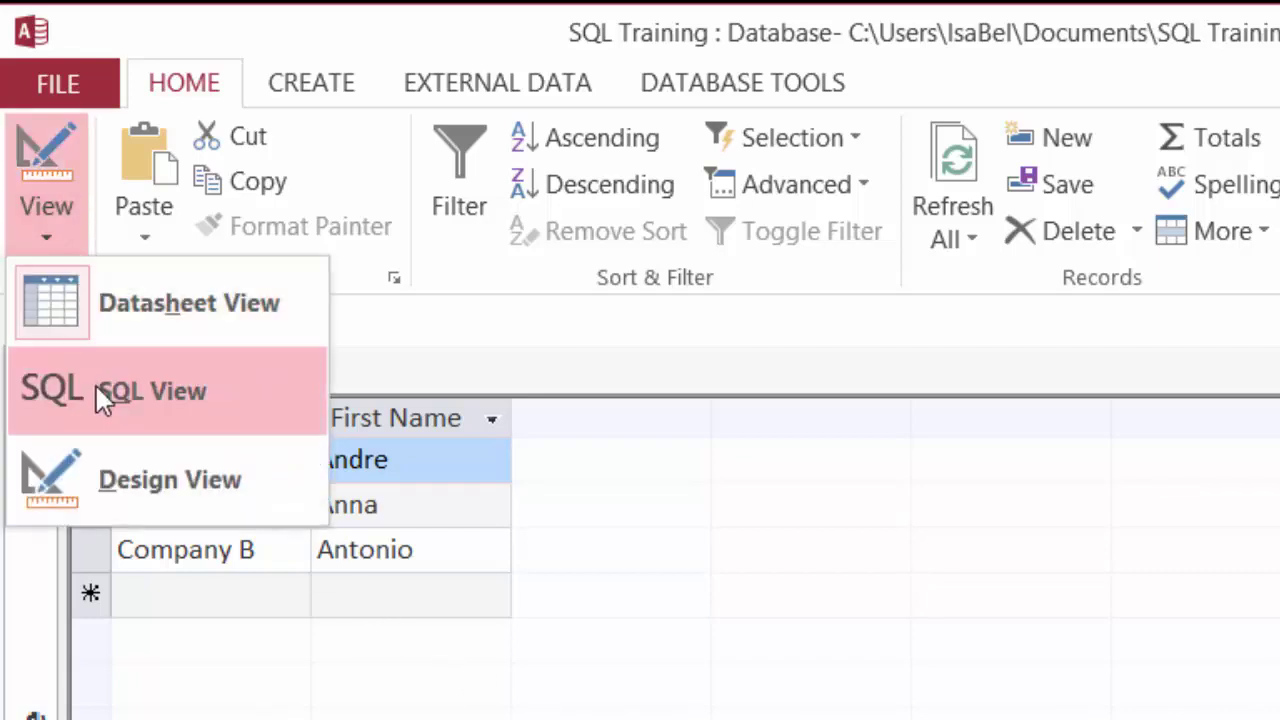
left_click(97, 388)
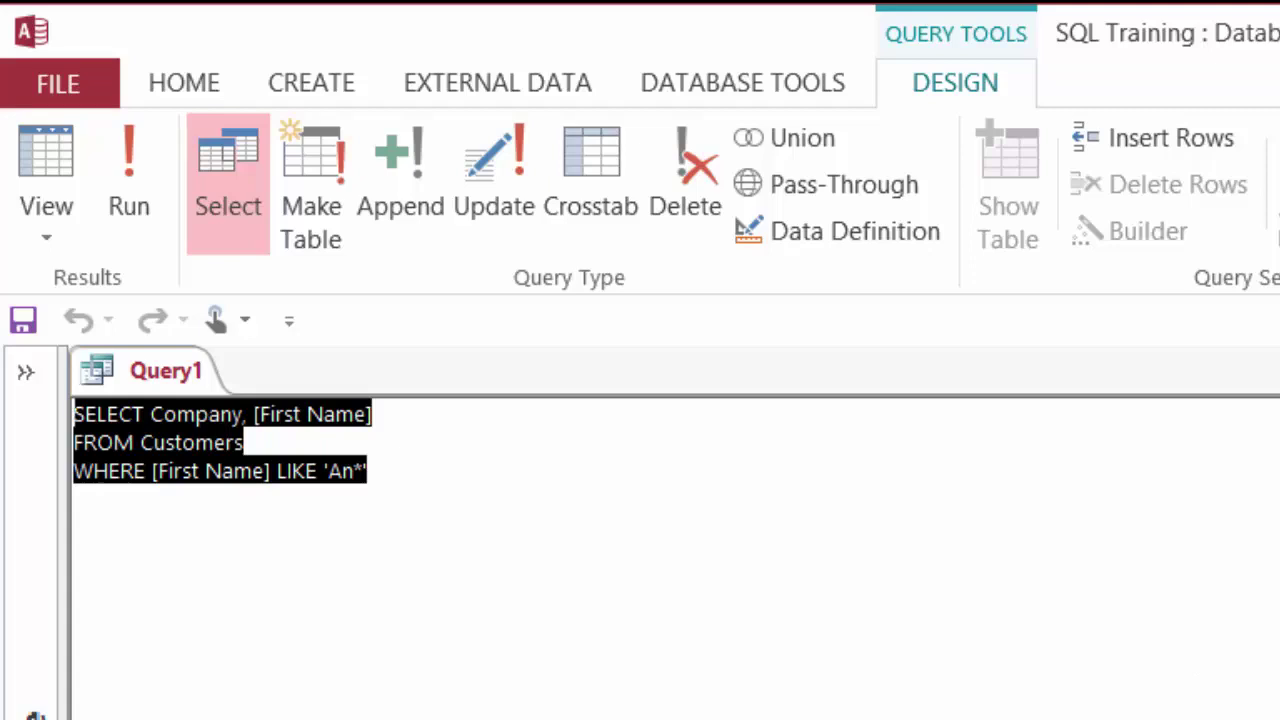
Step: Write SELECT [Product Name], Category FROM Products WHERE Category LIKE '[a-g]*'
type("SELECT ")
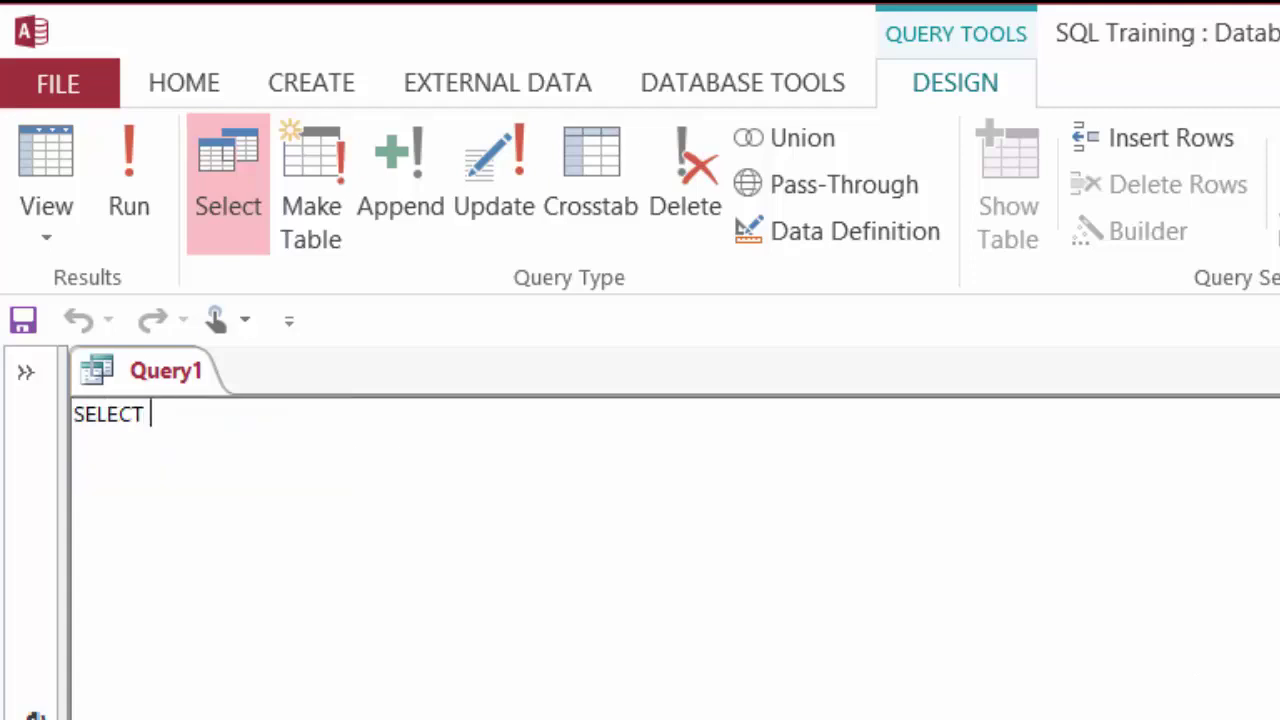
type("[Produ")
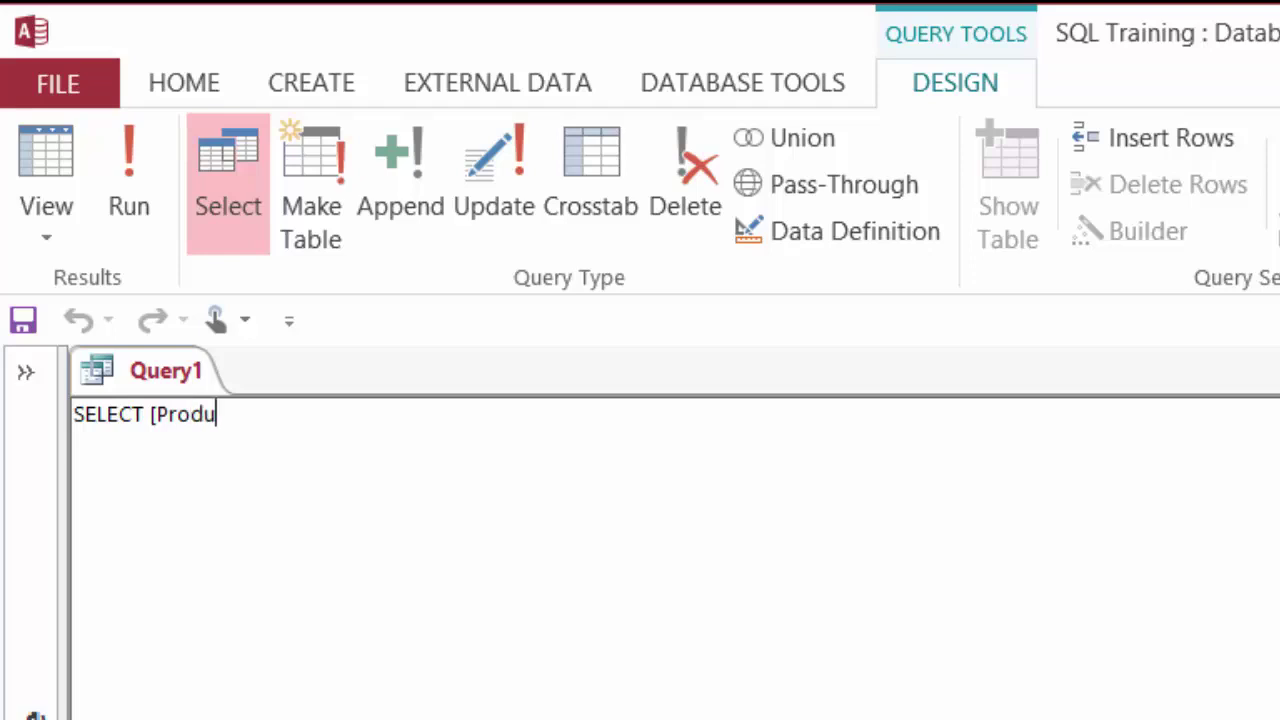
type("ct Name]")
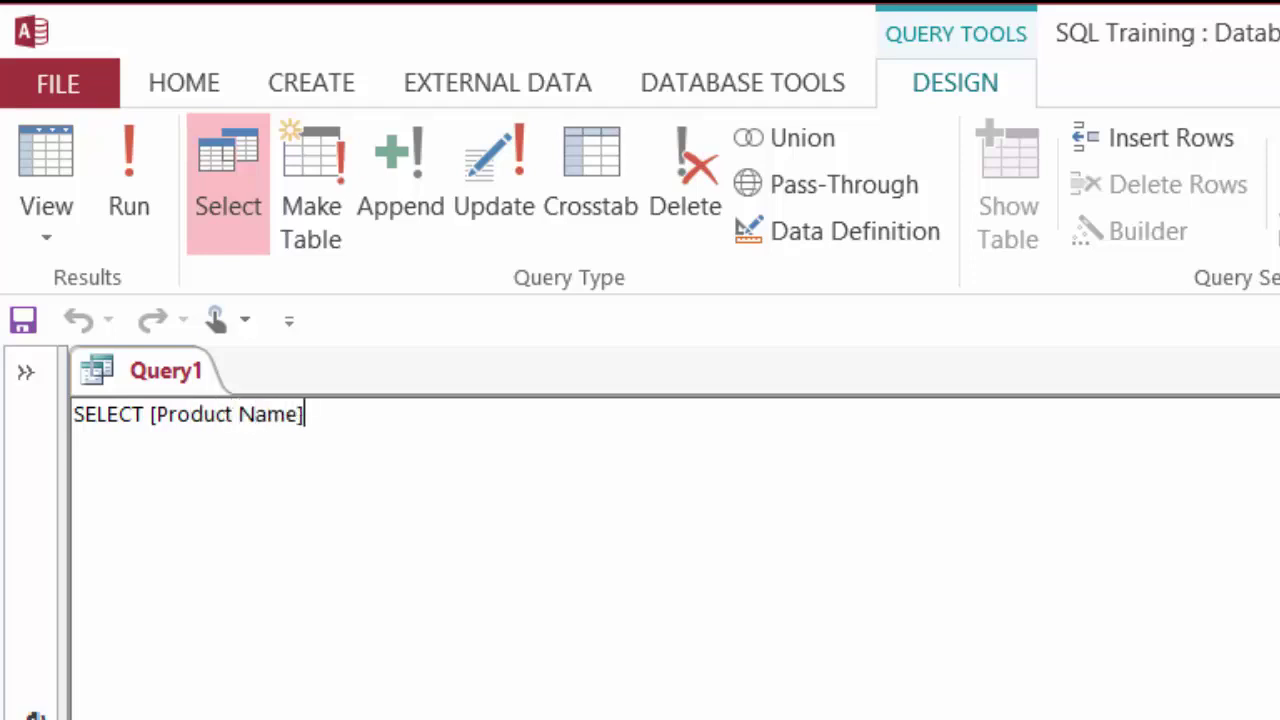
key("BackSpace")
type(", Category")
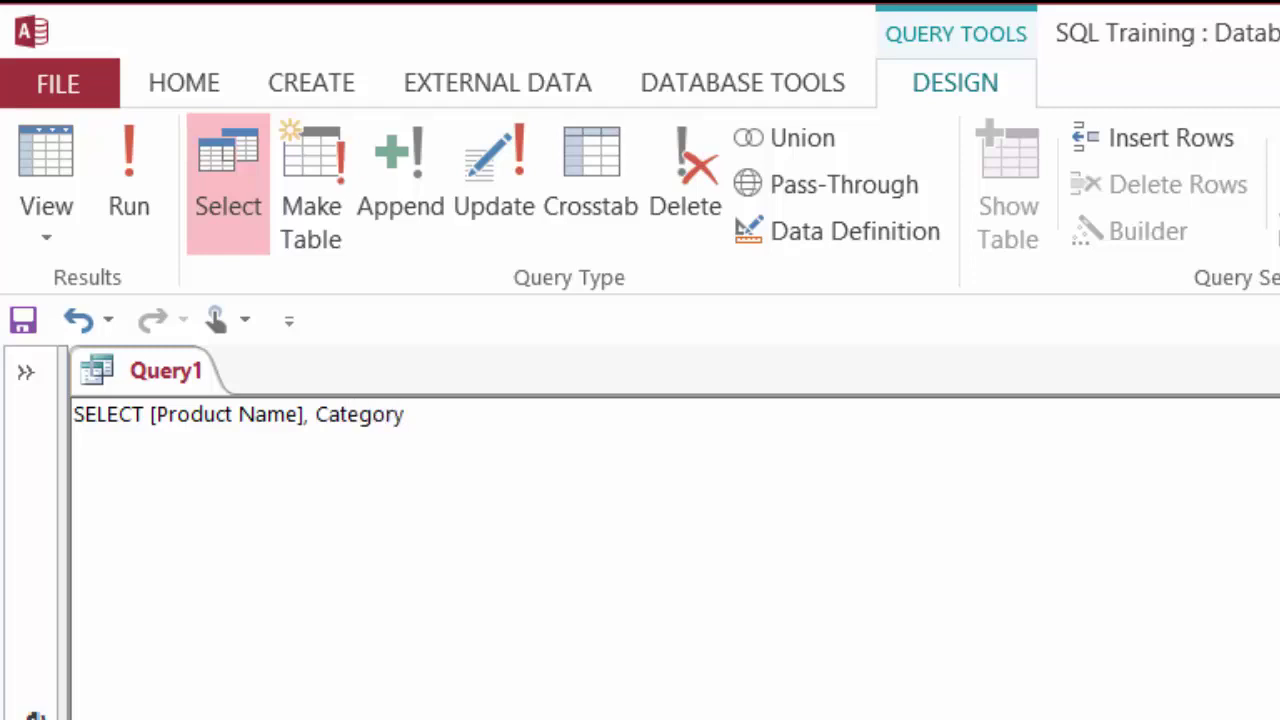
key("Return")
type("FROM")
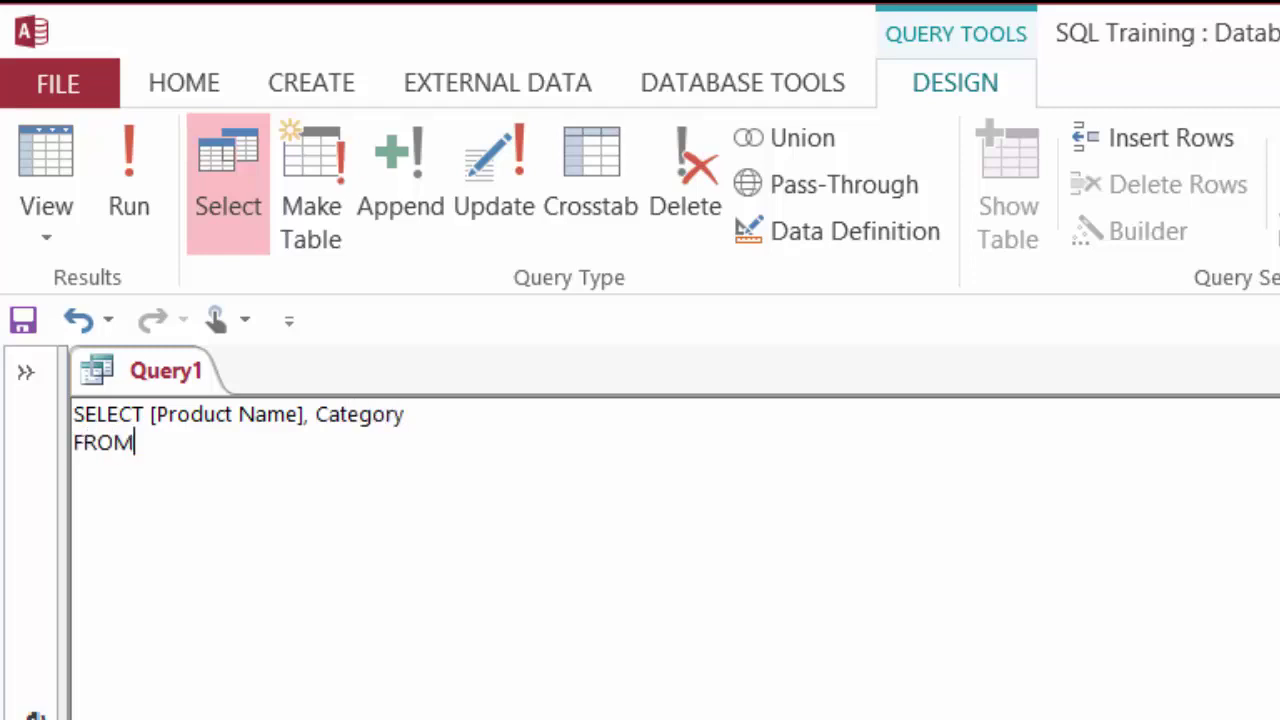
type(" Products")
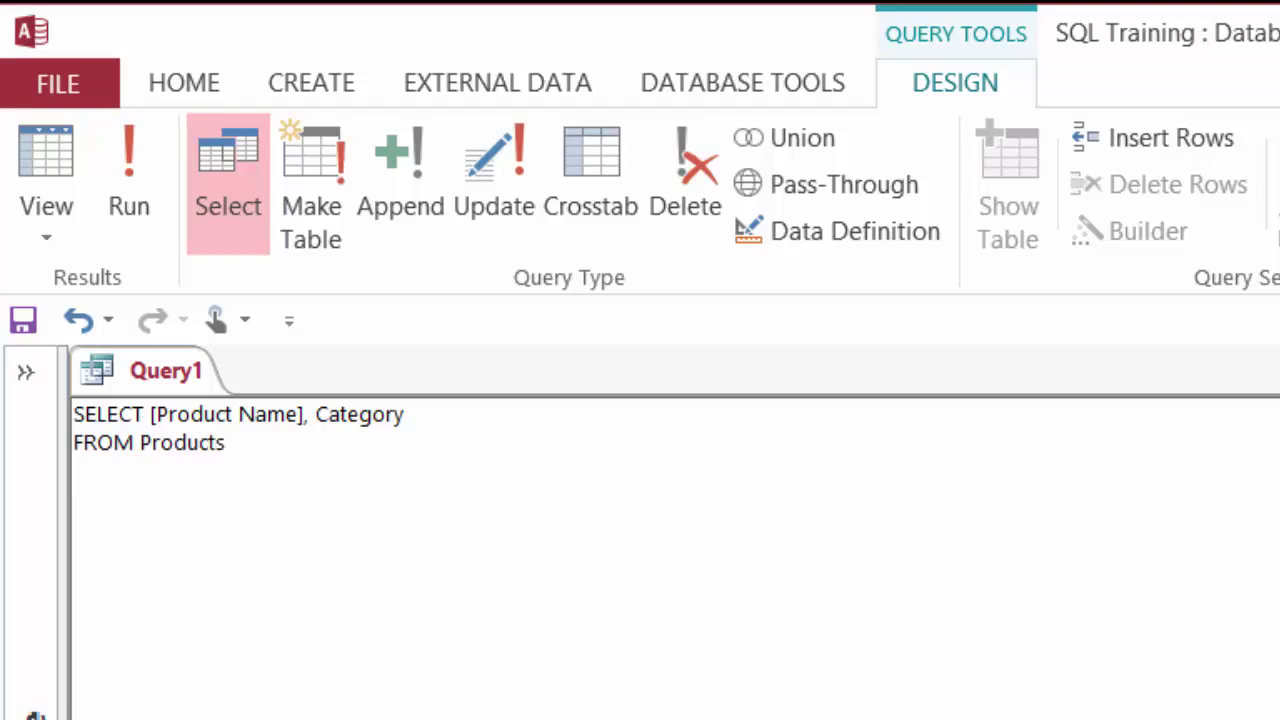
key("Return")
type("WHERE Cat")
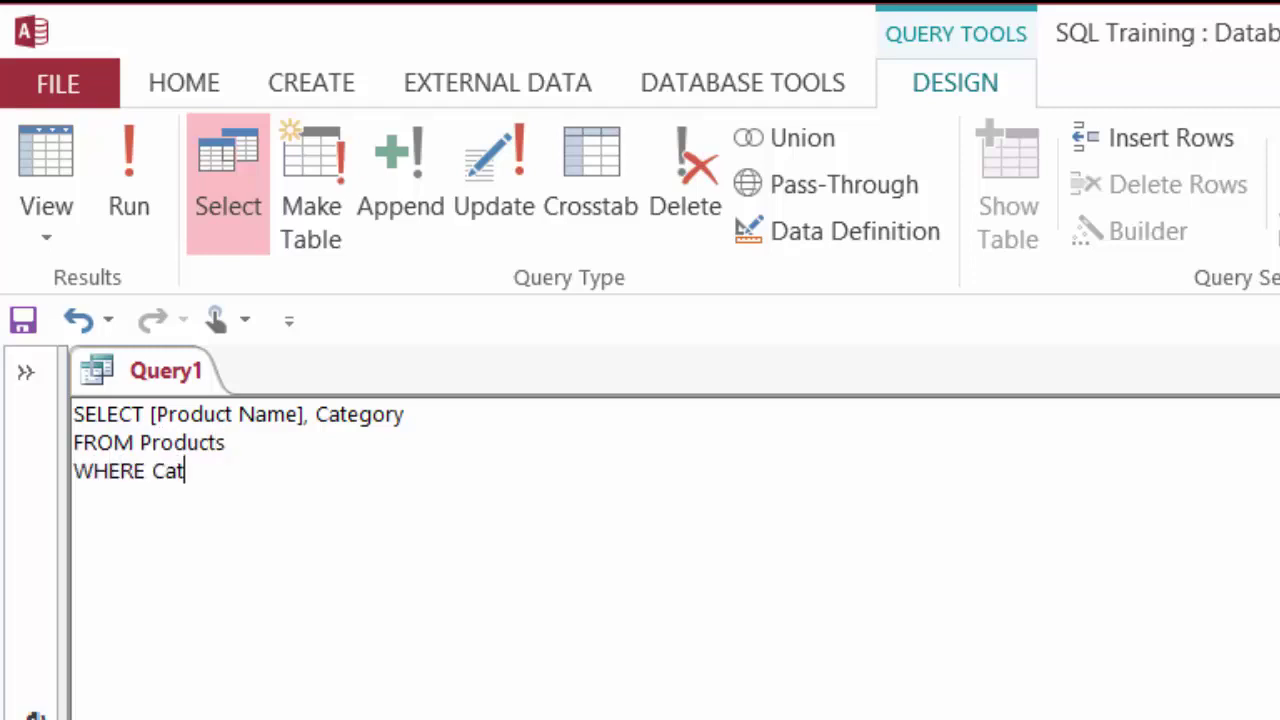
type("egory LIKE ")
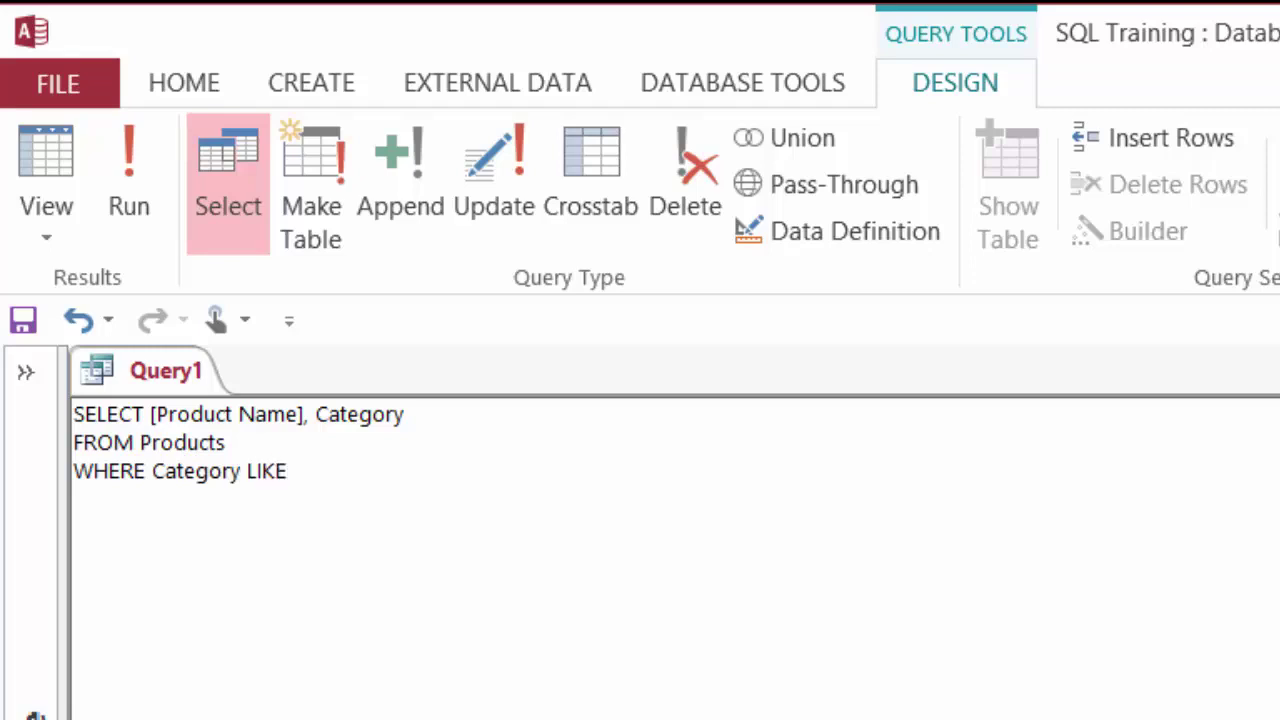
type("'[a-g")
type("]*'")
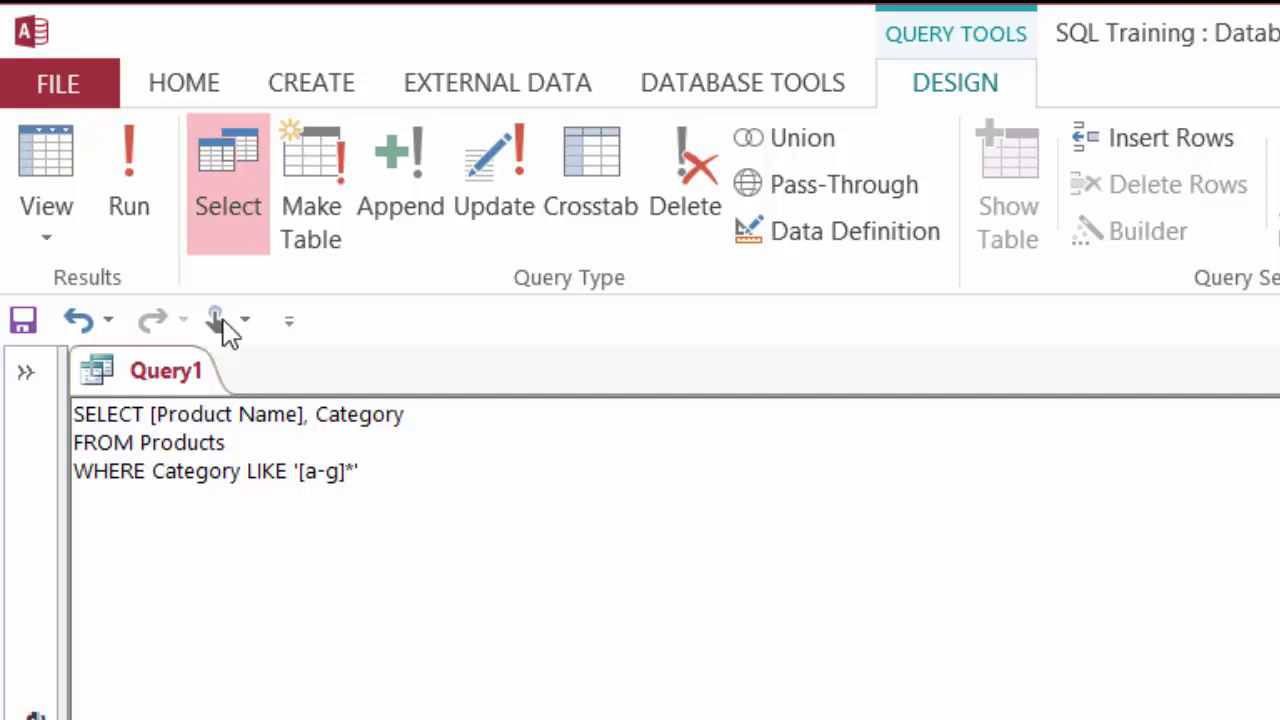
left_click(134, 186)
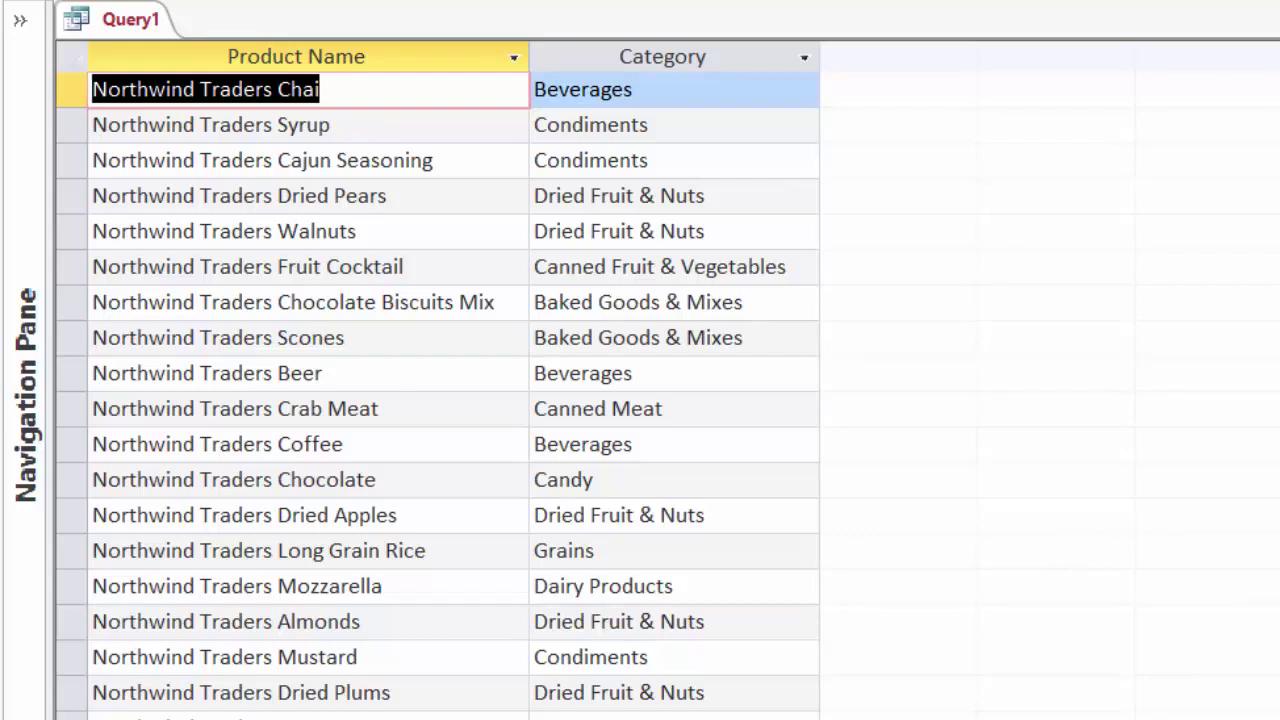
scroll(1089, 223, "down", 2)
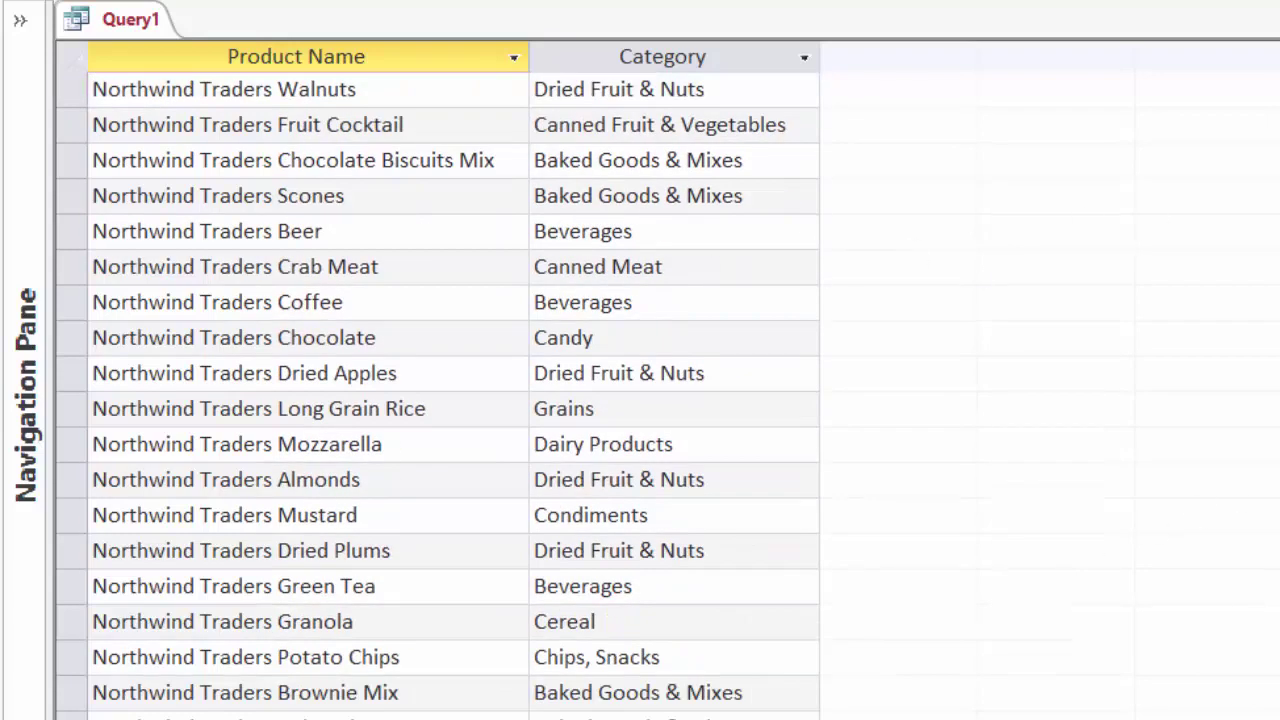
scroll(438, 400, "down", 5)
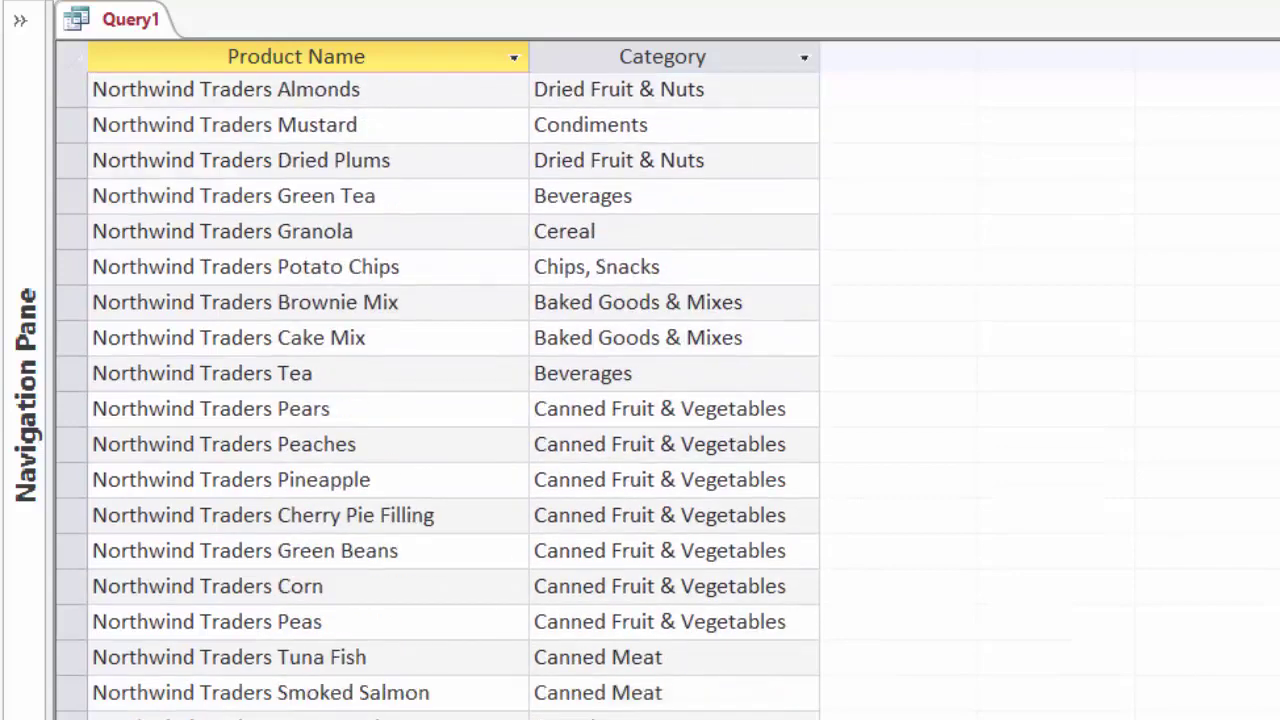
scroll(438, 400, "up", 2)
scroll(450, 400, "up", 5)
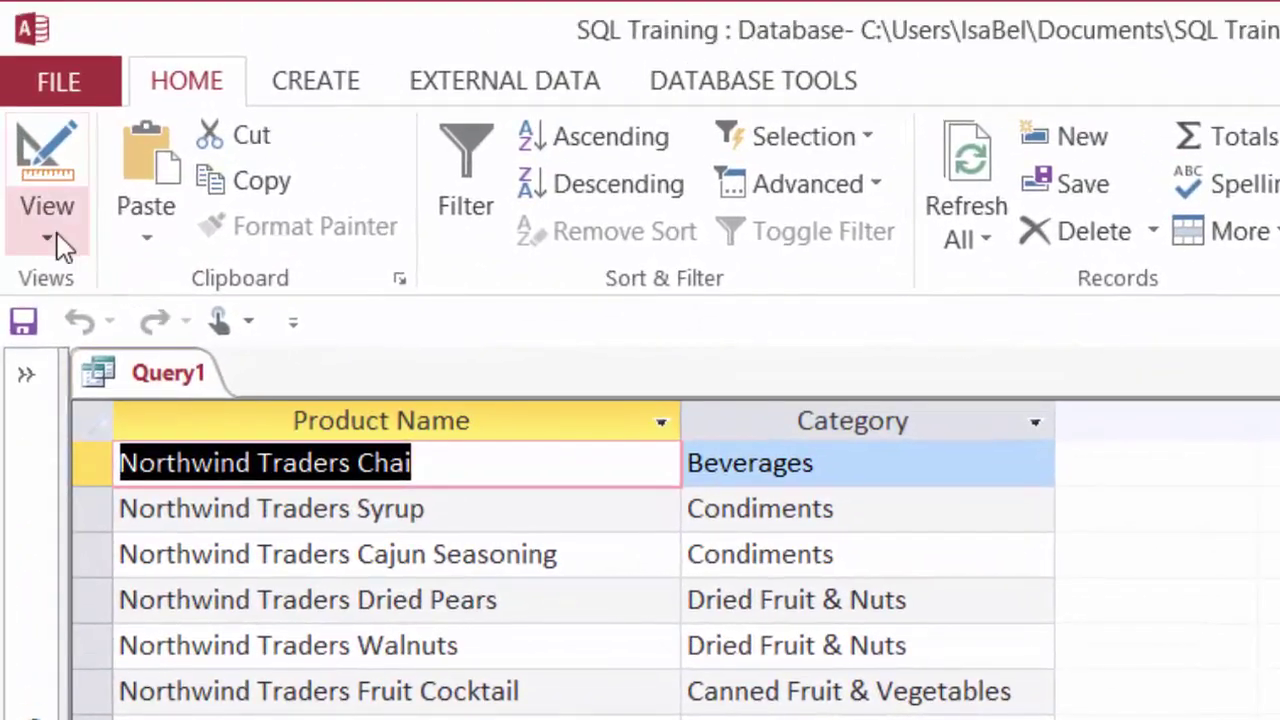
left_click(48, 238)
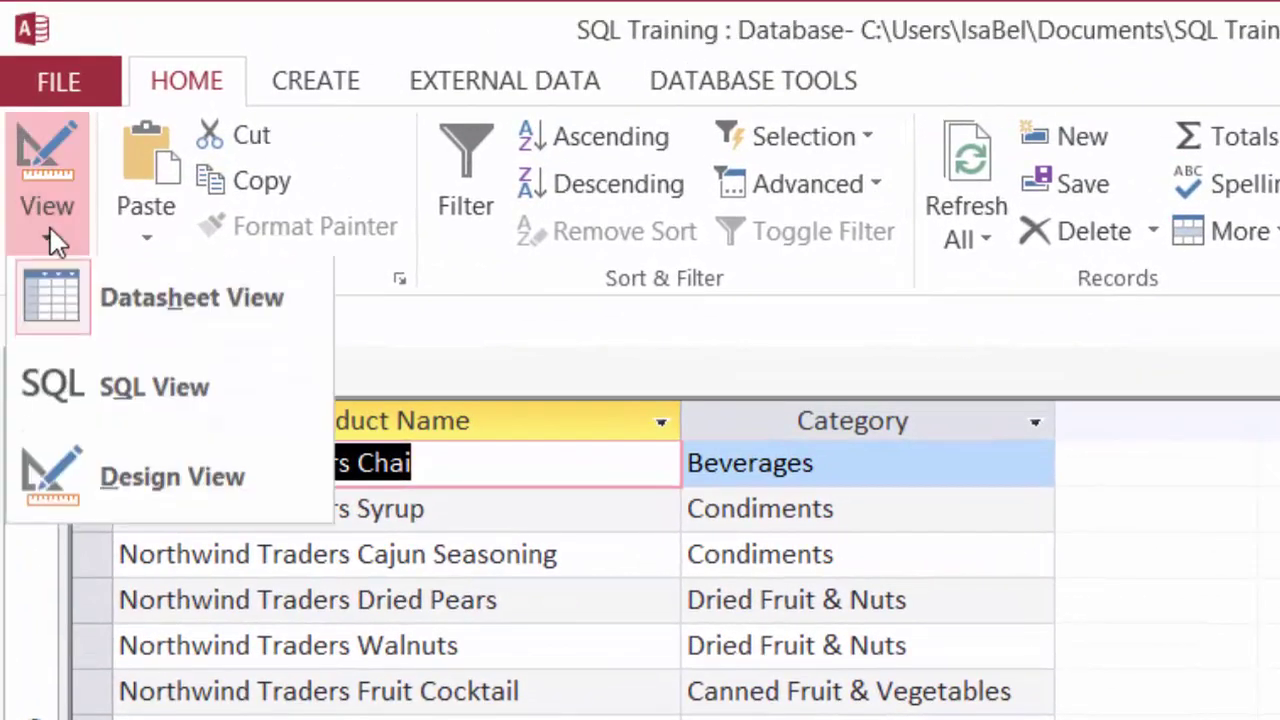
left_click(132, 405)
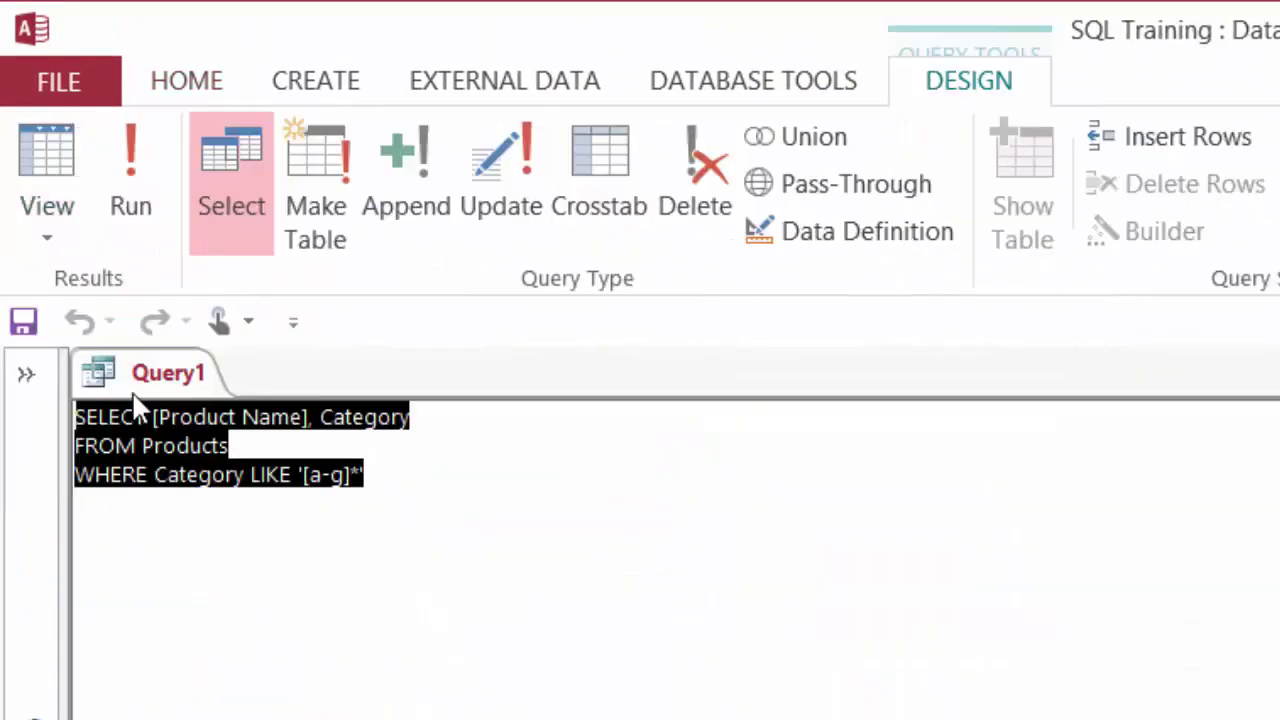
Step: Insert ! after the opening bracket so the pattern reads '[!a-g]*'
left_click(449, 597)
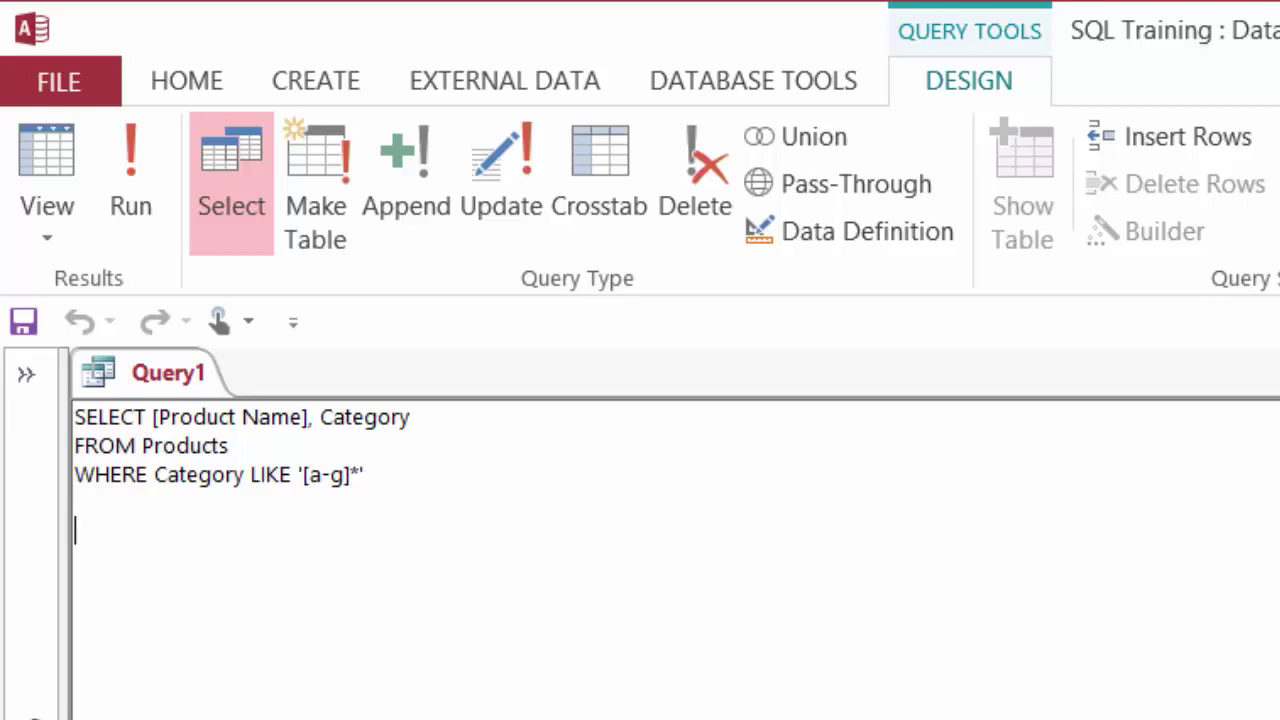
left_click(310, 477)
type("!")
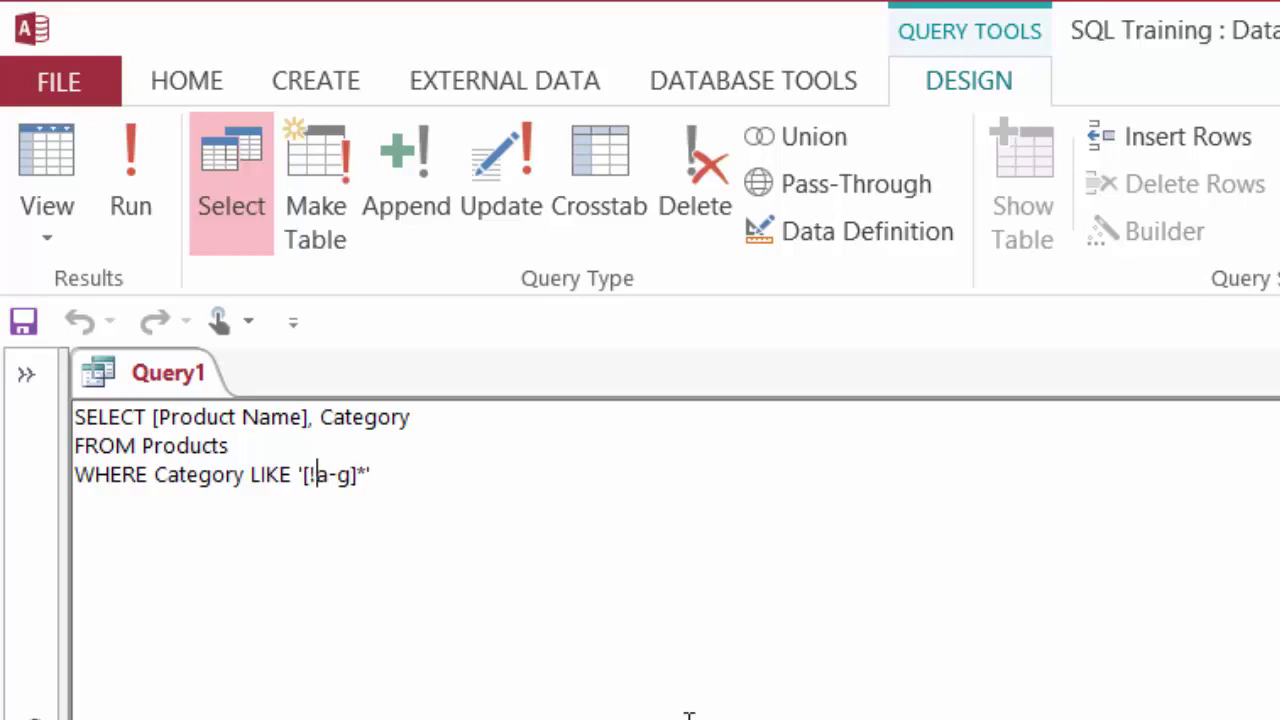
left_click(148, 186)
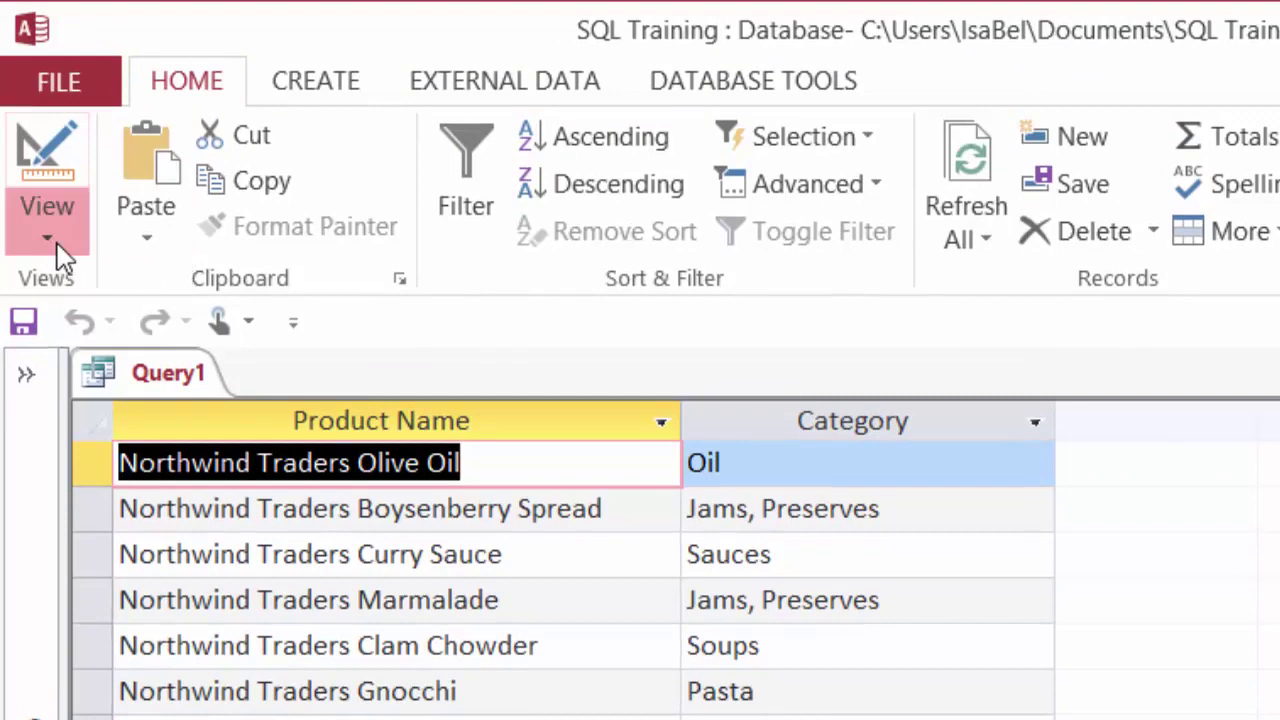
left_click(55, 68)
left_click(108, 390)
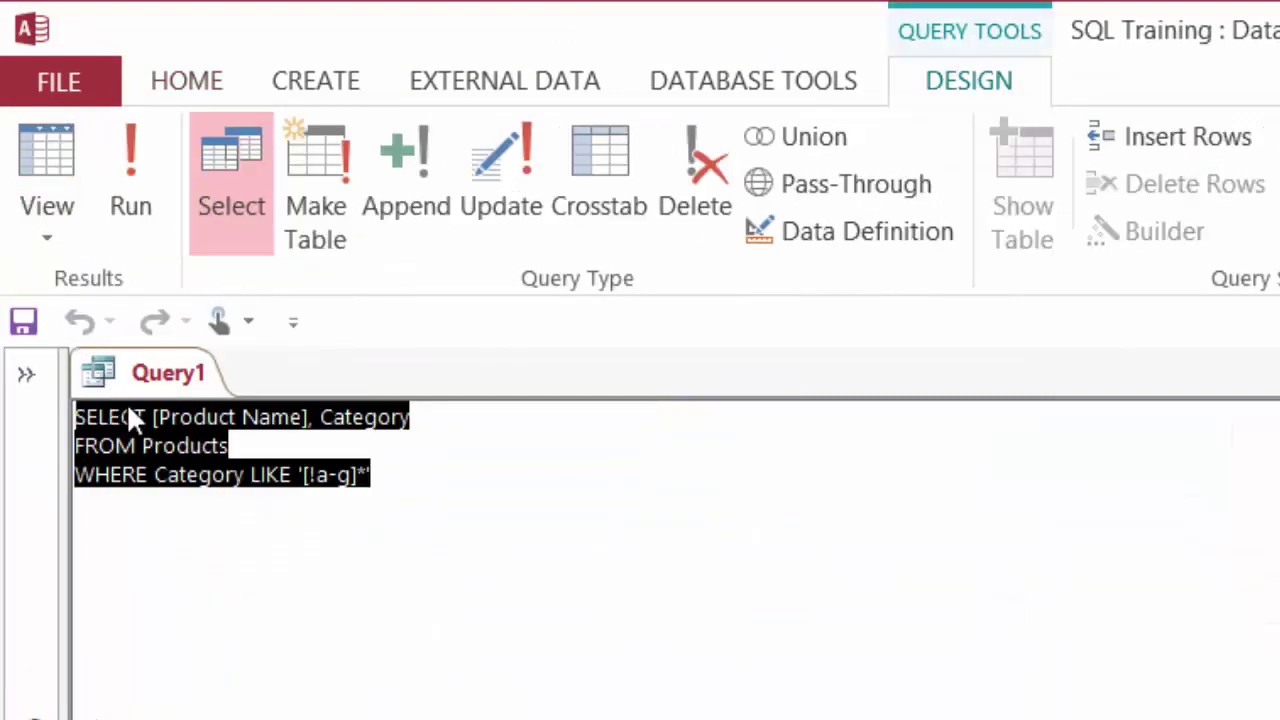
Step: Replace the ! with NOT LIKE '[a-g]*', run it, and return to SQL view
left_click(318, 476)
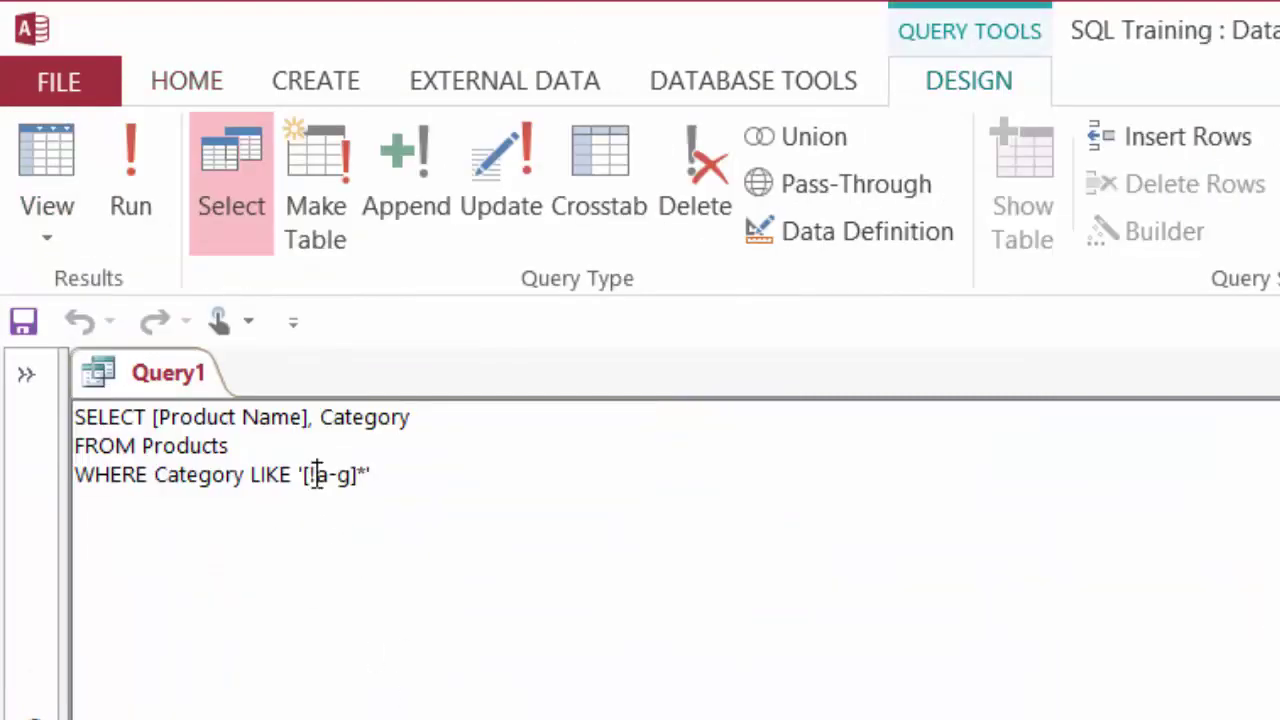
key("BackSpace")
type("NOT")
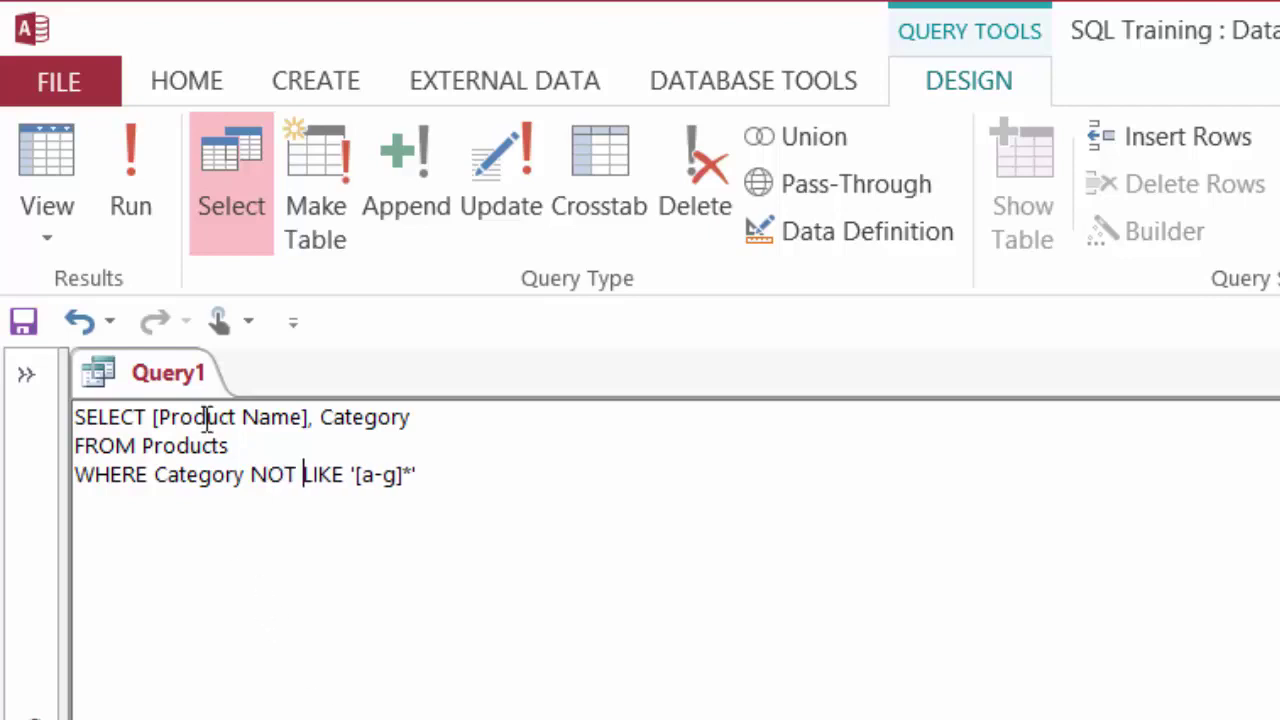
left_click(138, 158)
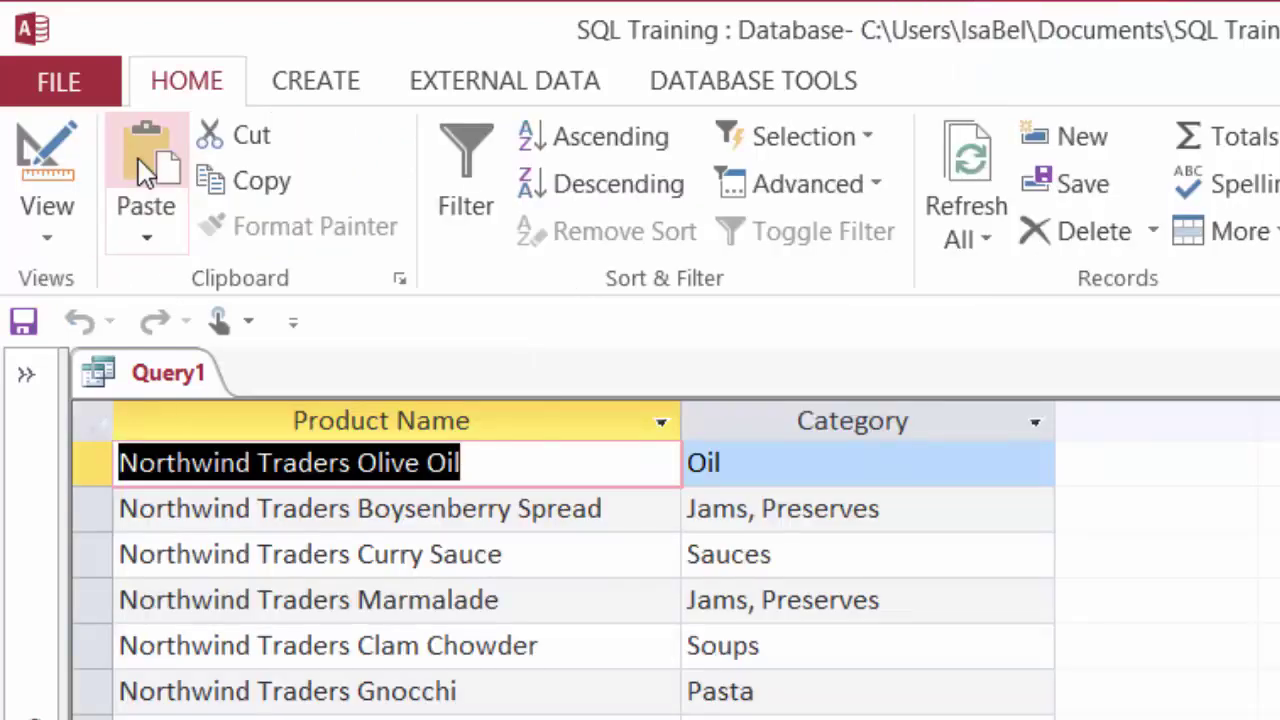
left_click(54, 198)
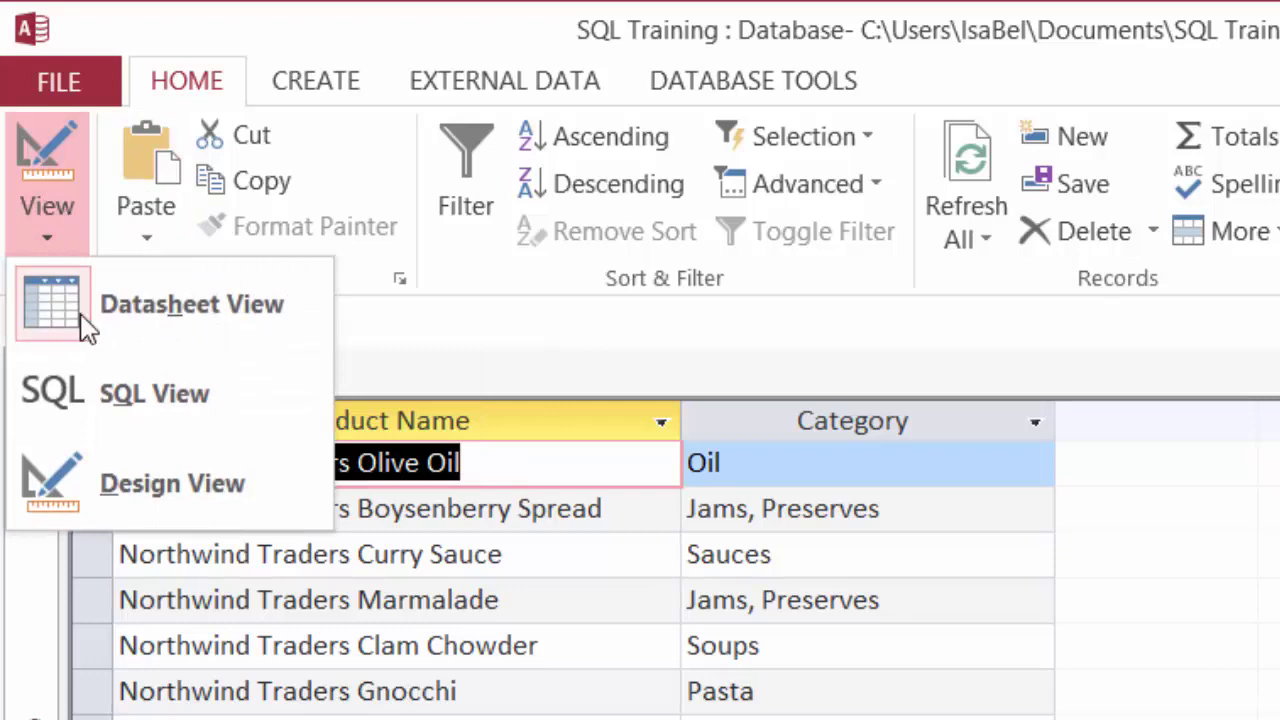
left_click(103, 380)
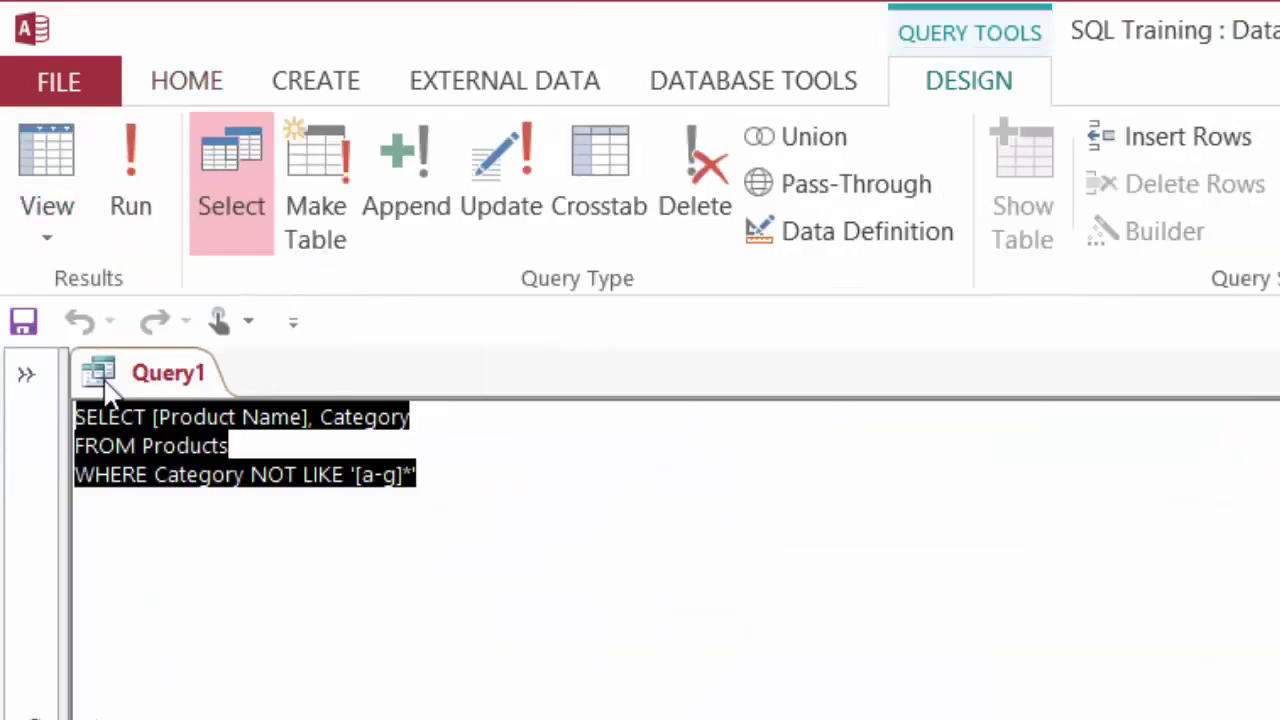
Step: Rewrite the condition as WHERE NOT Category LIKE '[a-g]*', run it, and return to SQL
double_click(279, 472)
key("Delete")
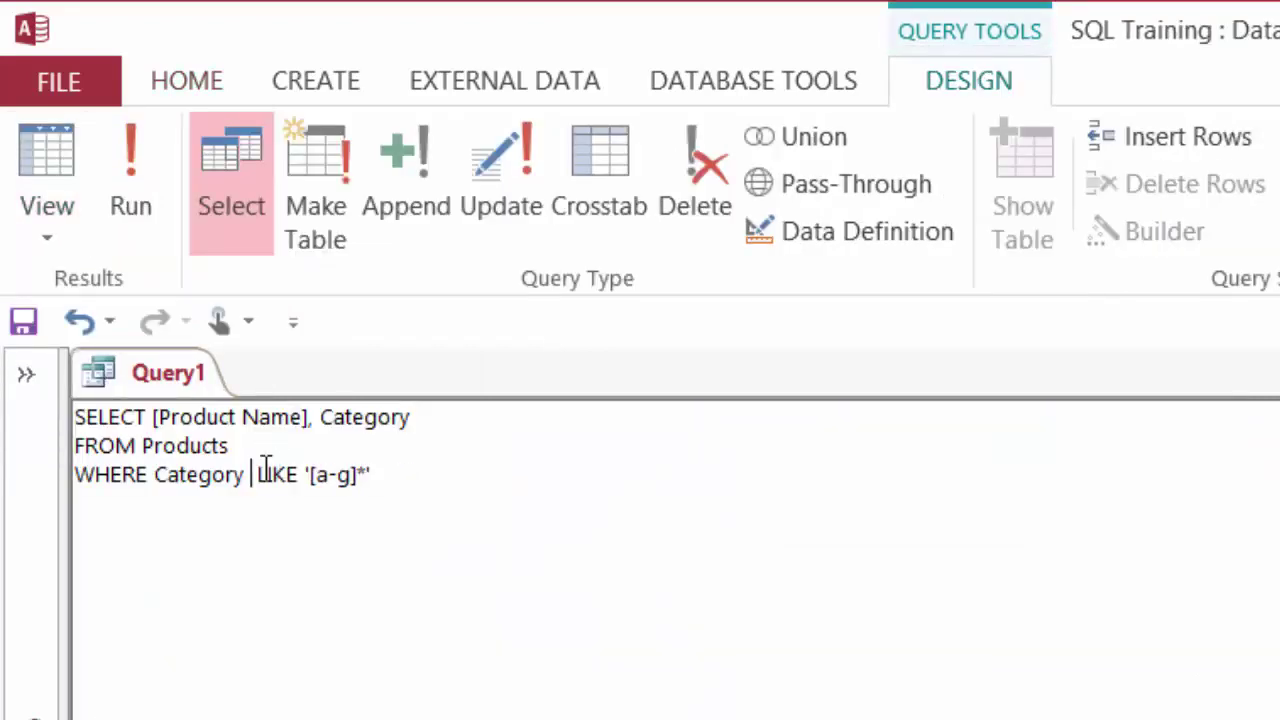
left_click(152, 472)
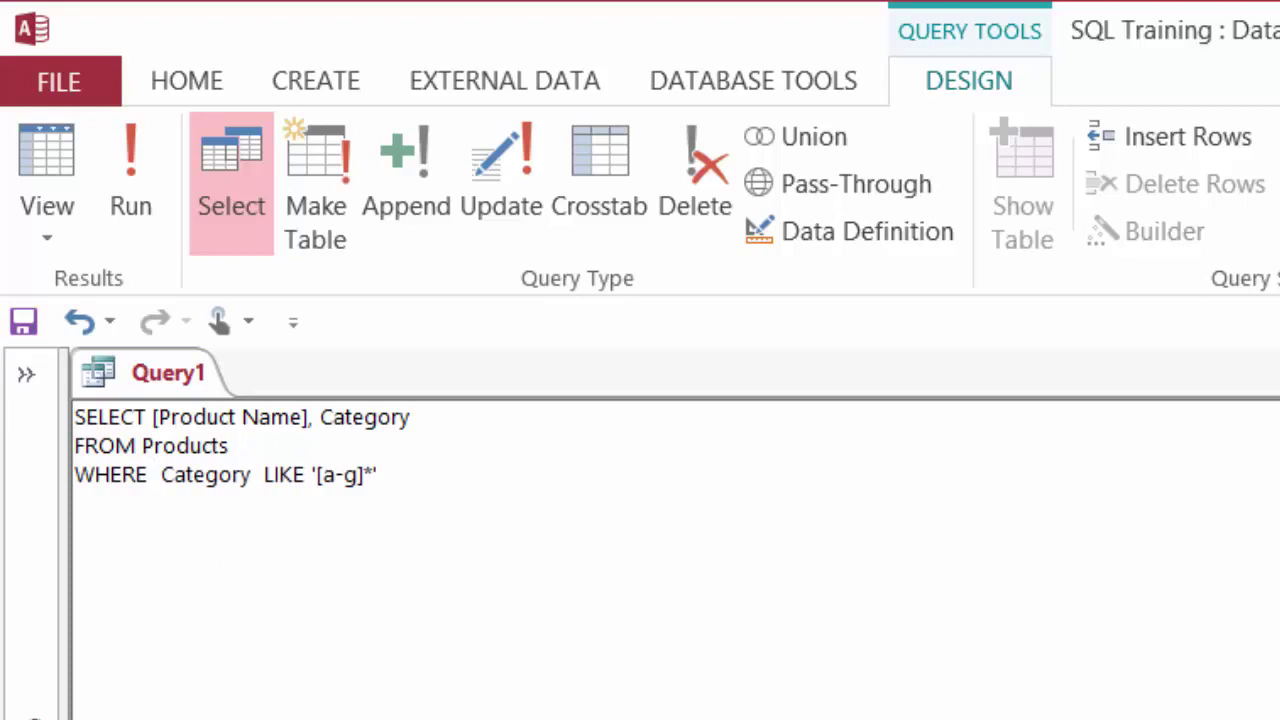
type("NOT")
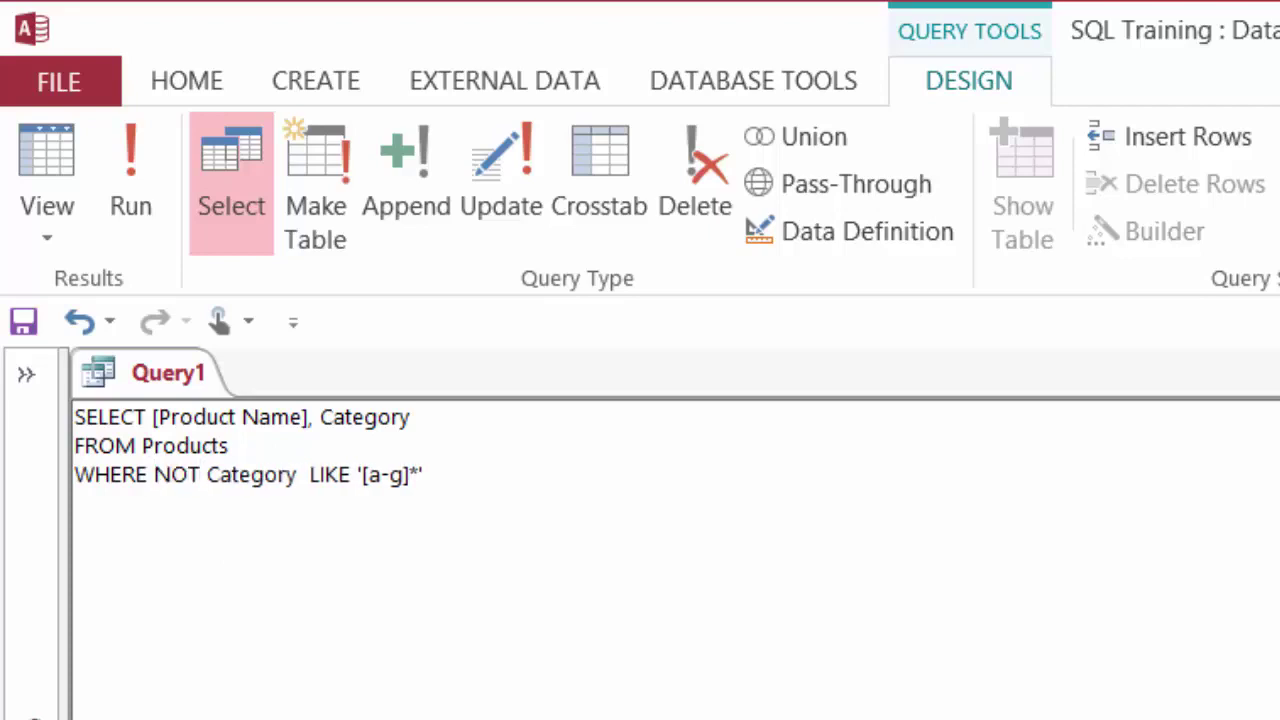
left_click(139, 165)
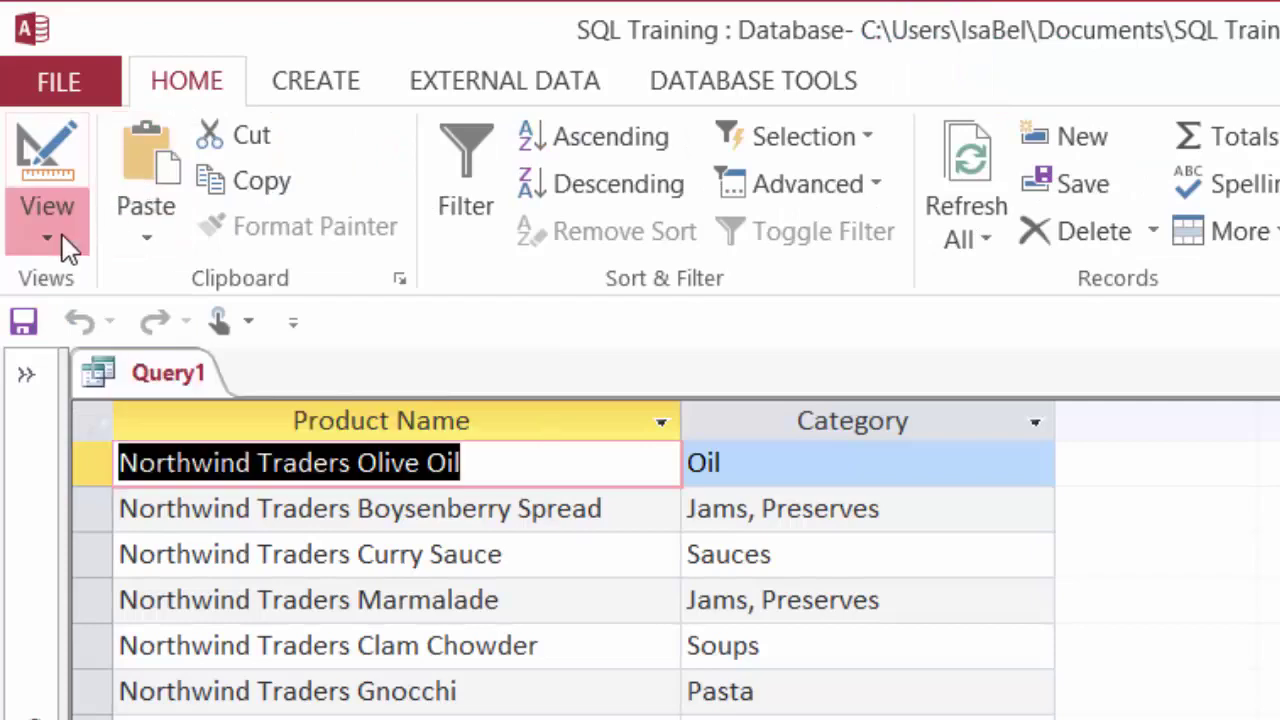
left_click(47, 232)
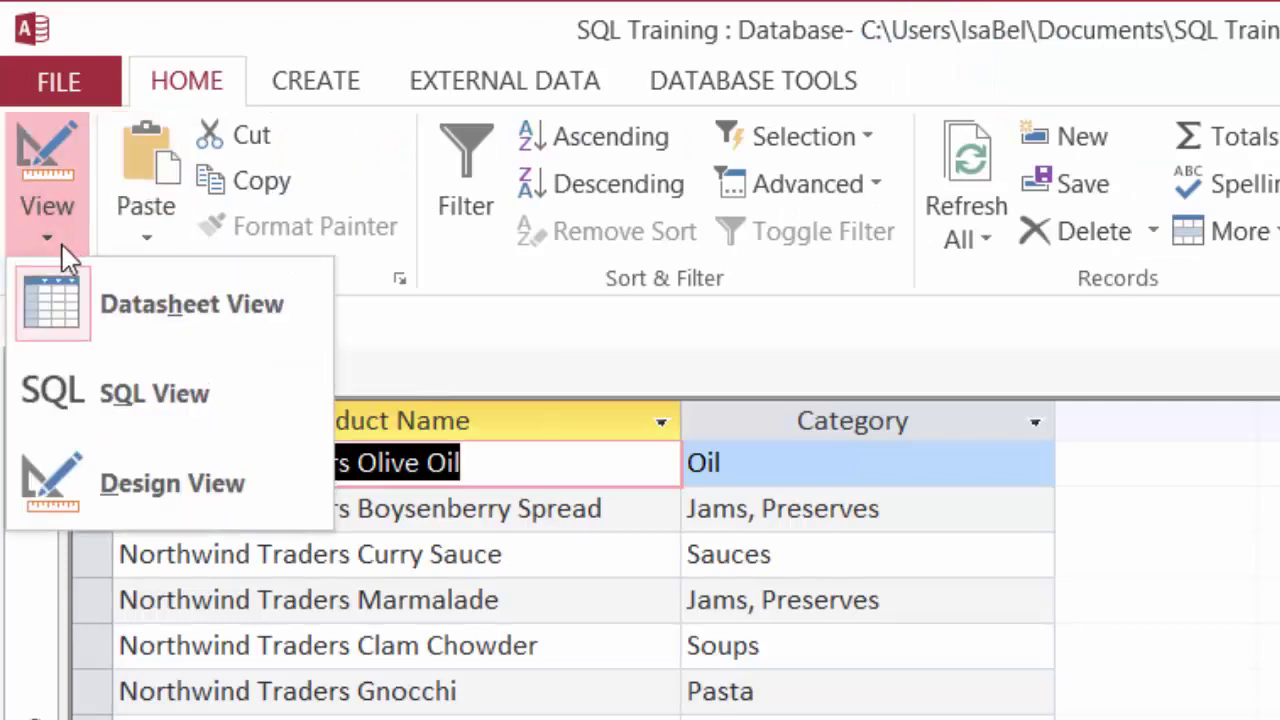
left_click(128, 384)
left_click(716, 660)
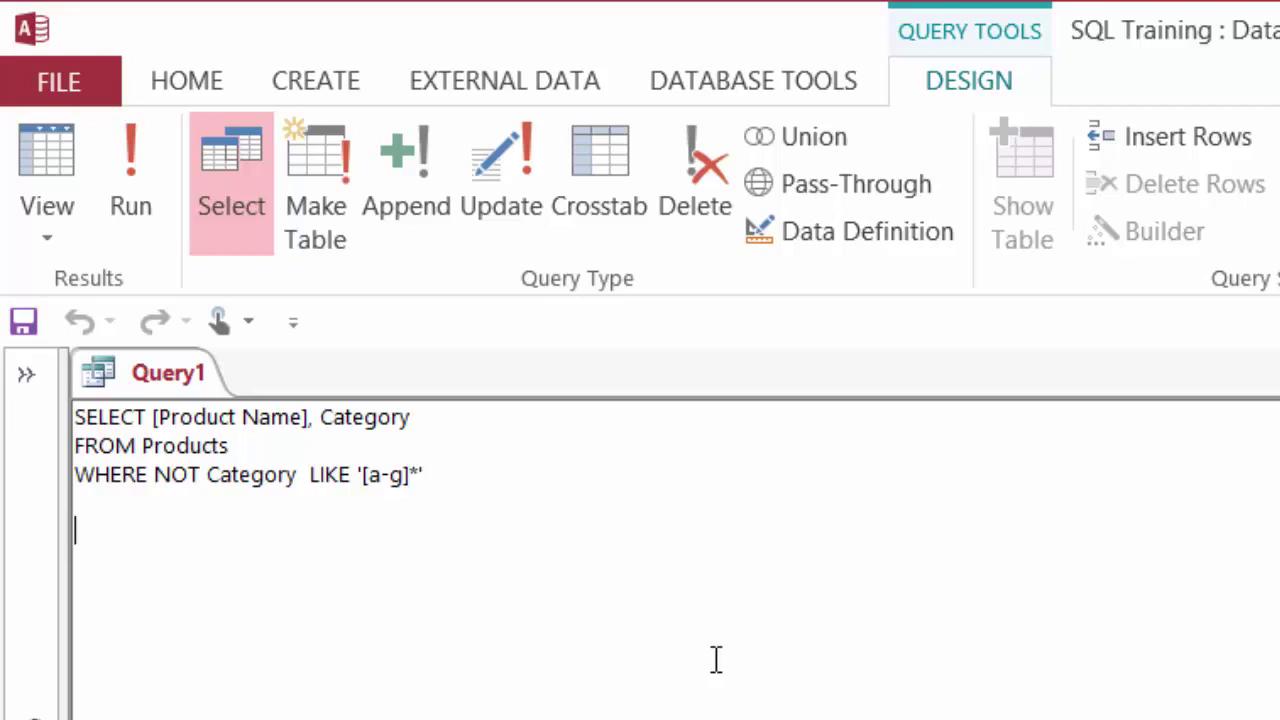
Step: Query [Customer ID], [Order Date] from Orders WHERE [Order Date] BETWEEN #6/1/2006# AND #6/15/2006#
key("BackSpace")
key("BackSpace")
key("BackSpace")
key("BackSpace")
key("BackSpace")
key("BackSpace")
key("BackSpace")
key("BackSpace")
key("BackSpace")
key("BackSpace")
key("BackSpace")
key("BackSpace")
key("BackSpace")
key("BackSpace")
key("BackSpace")
key("BackSpace")
key("BackSpace")
key("BackSpace")
key("BackSpace")
key("BackSpace")
key("BackSpace")
key("BackSpace")
key("BackSpace")
key("BackSpace")
key("BackSpace")
key("BackSpace")
key("BackSpace")
key("BackSpace")
key("BackSpace")
key("BackSpace")
key("BackSpace")
key("BackSpace")
key("BackSpace")
key("BackSpace")
key("BackSpace")
key("BackSpace")
key("BackSpace")
key("BackSpace")
key("BackSpace")
key("BackSpace")
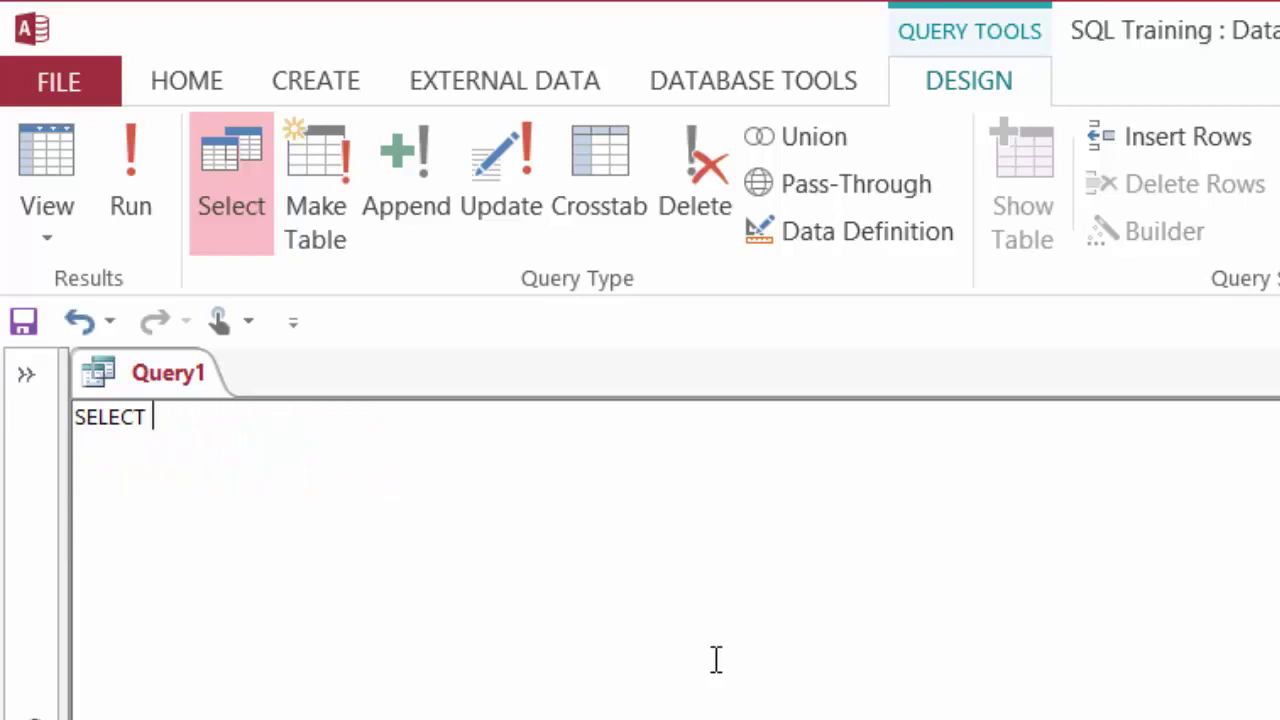
type("[Customer I")
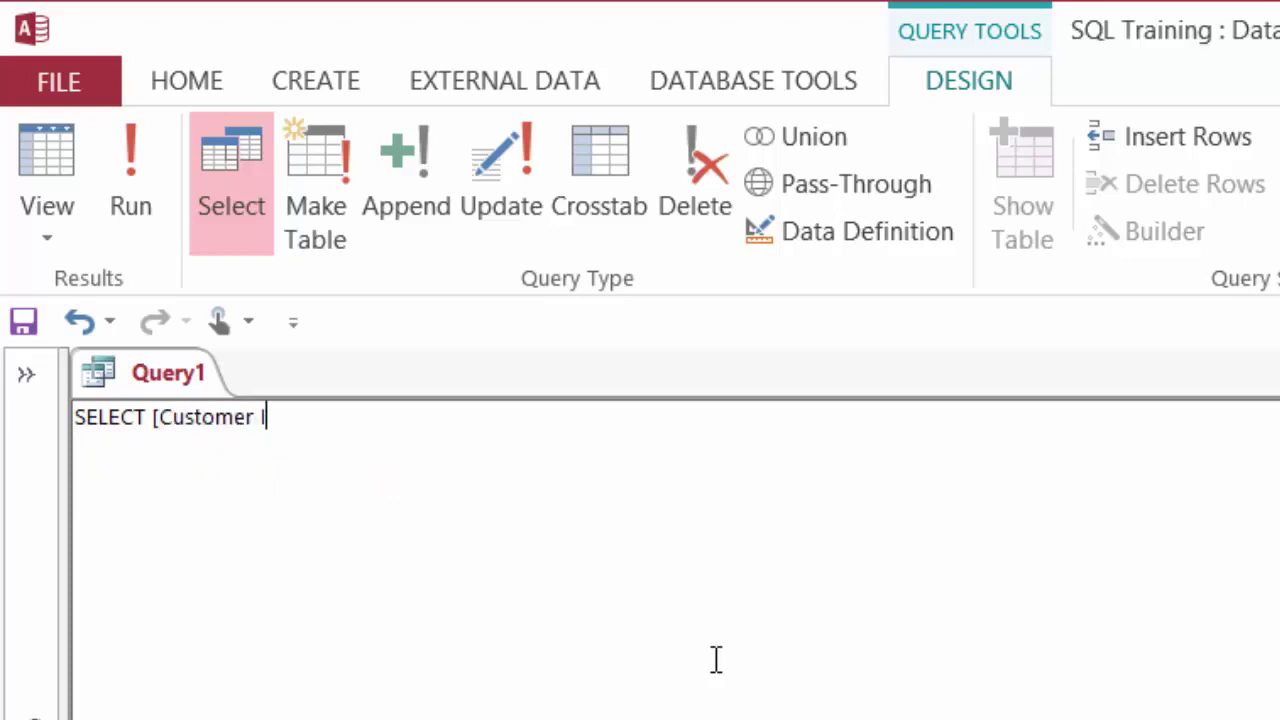
type("D], [Orde")
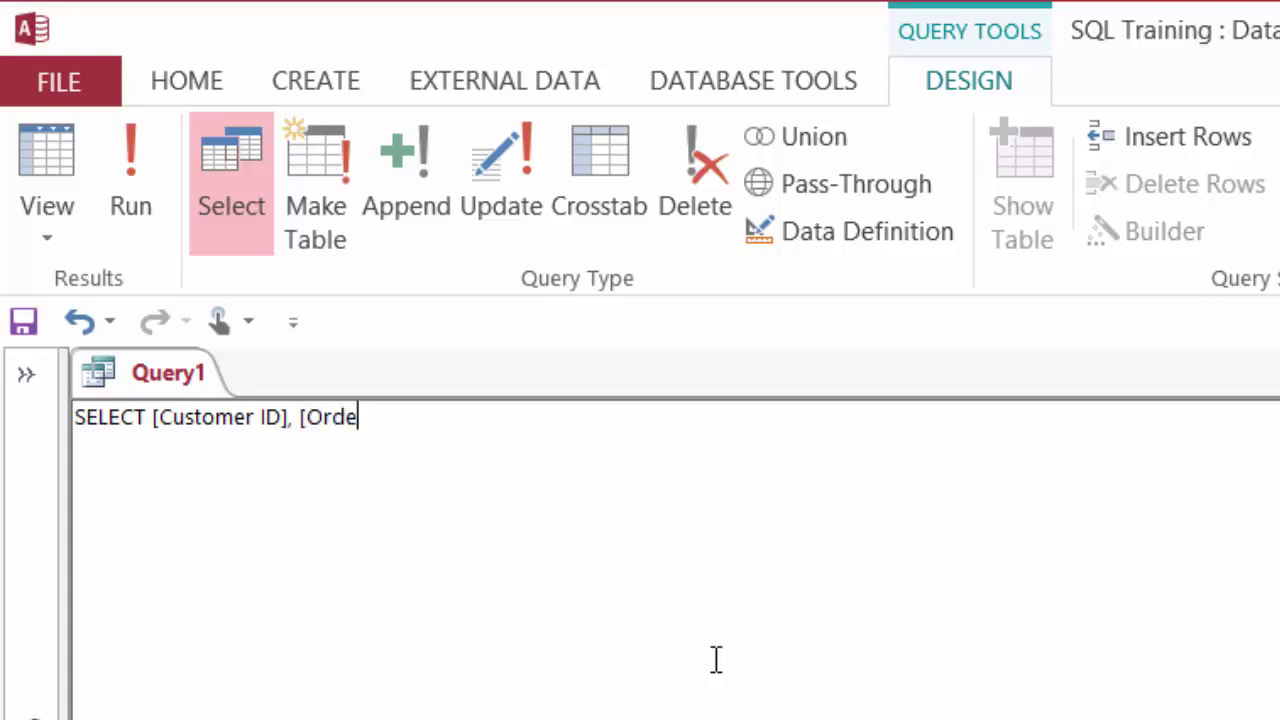
type("r Date]")
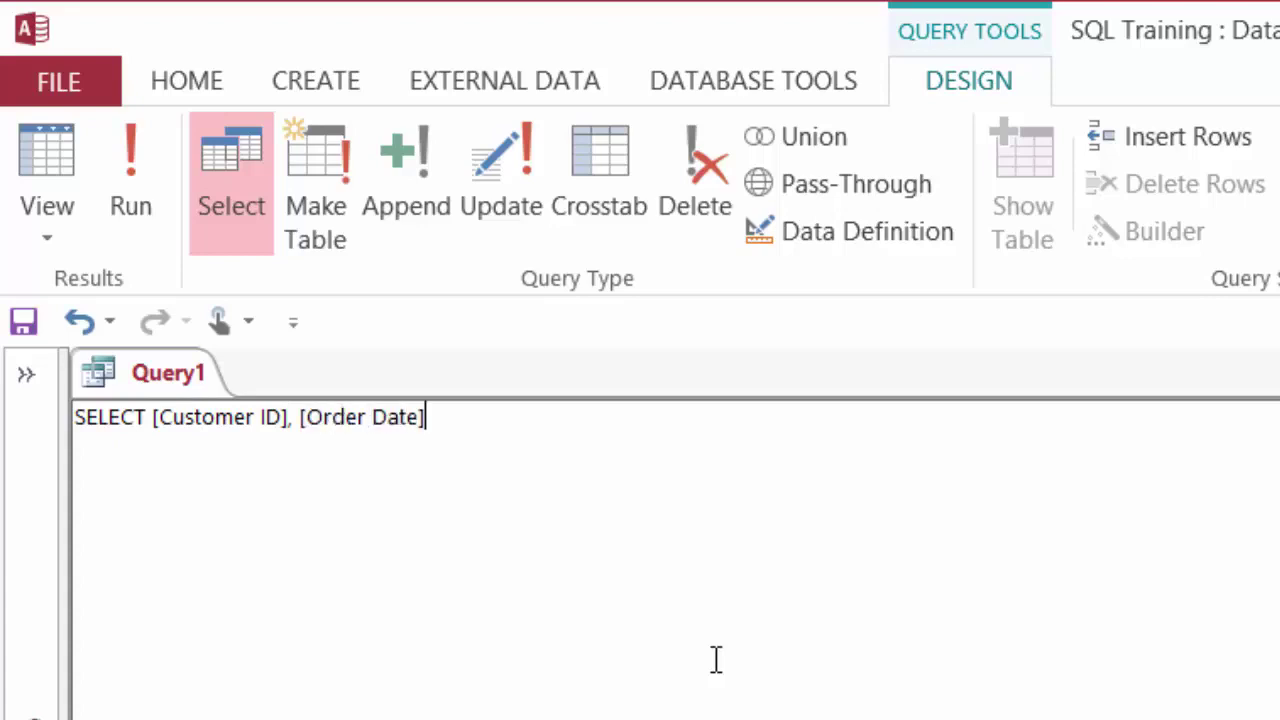
key("Return")
type("FROM ")
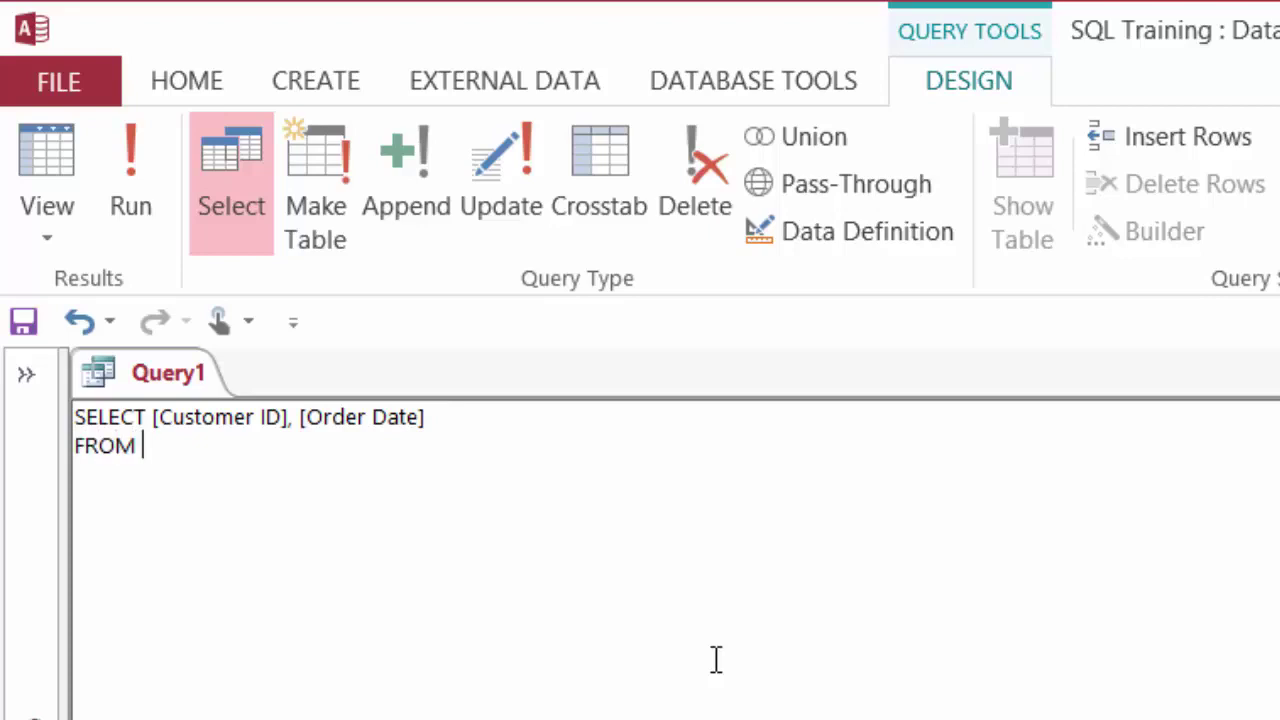
type("Orders")
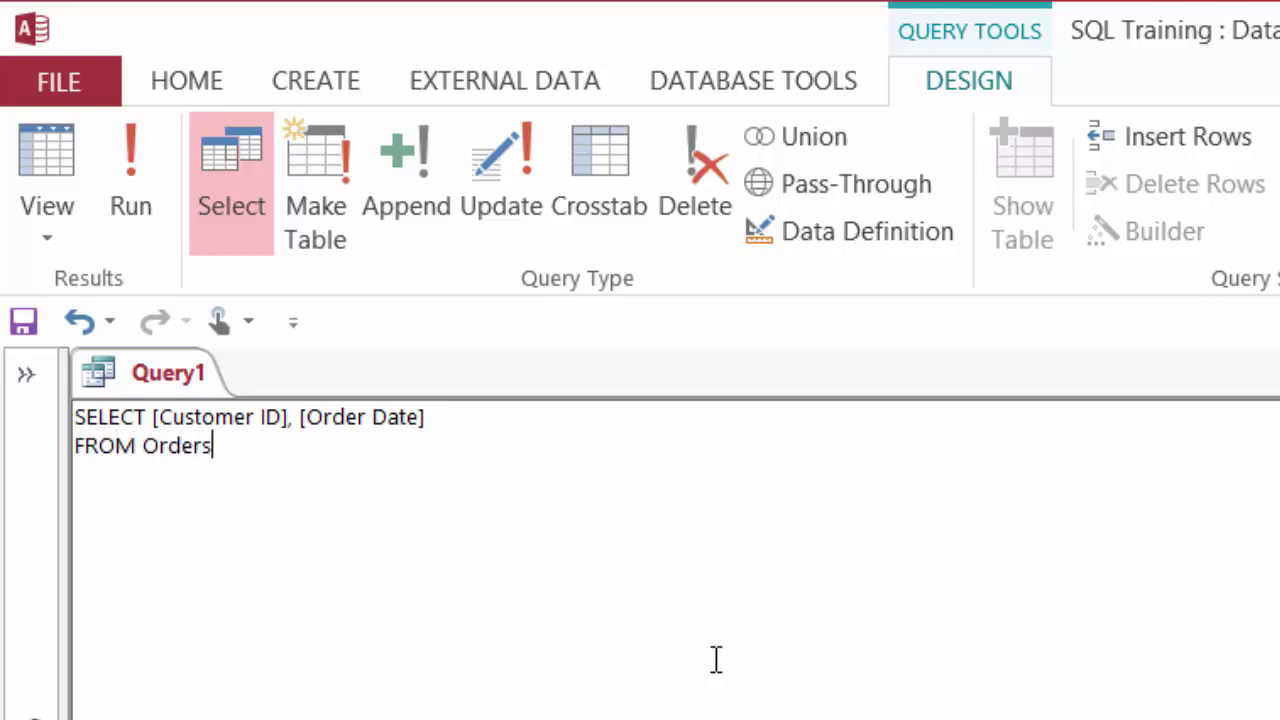
key("Return")
type("WHER")
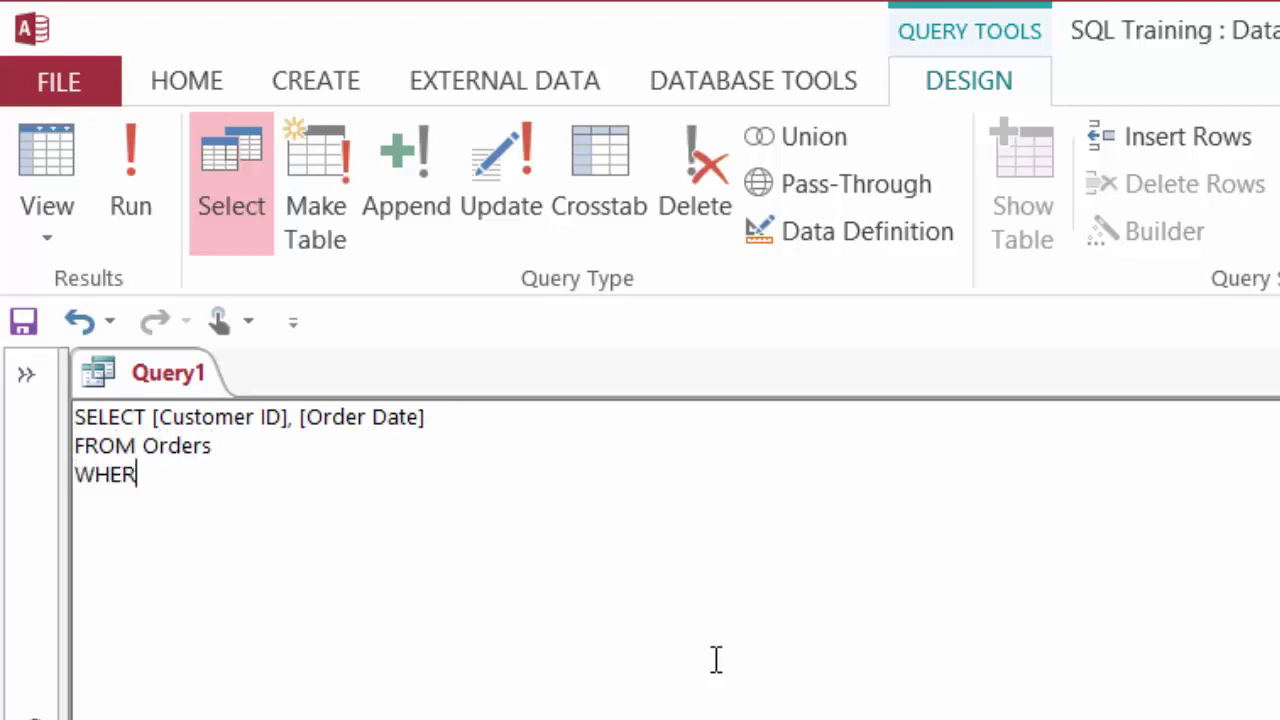
type("E [Ord")
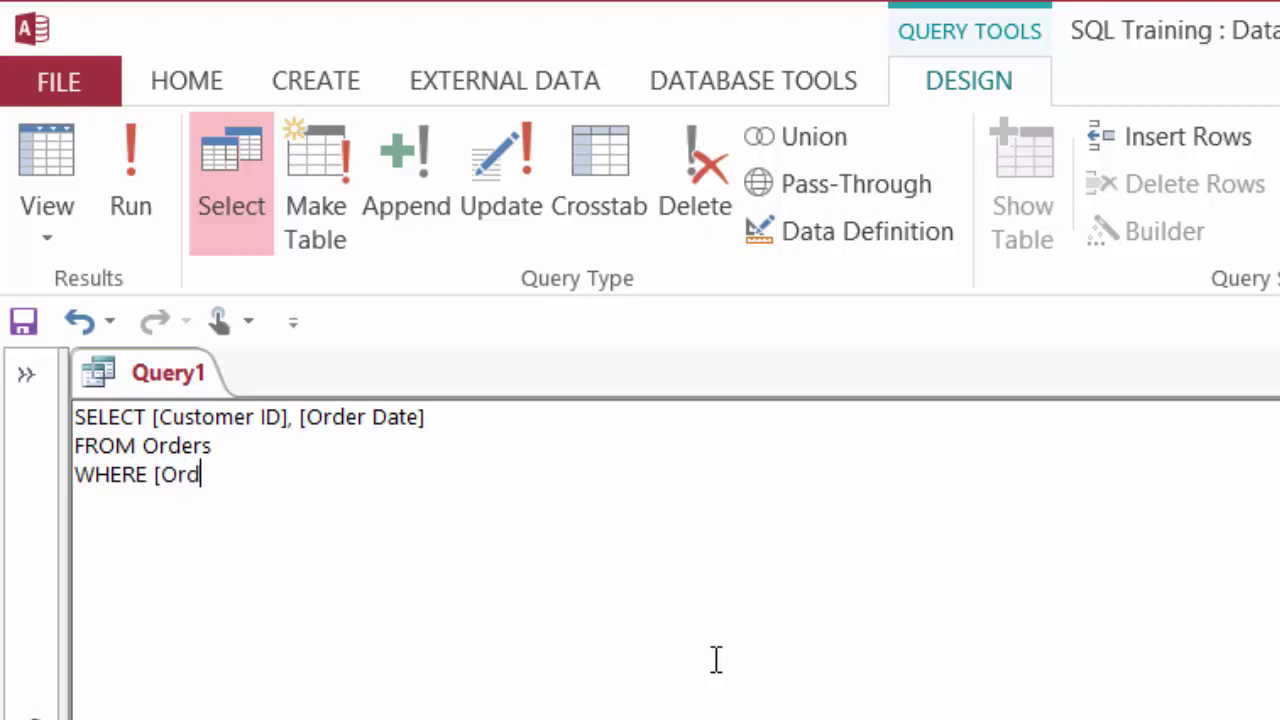
type("er Date")
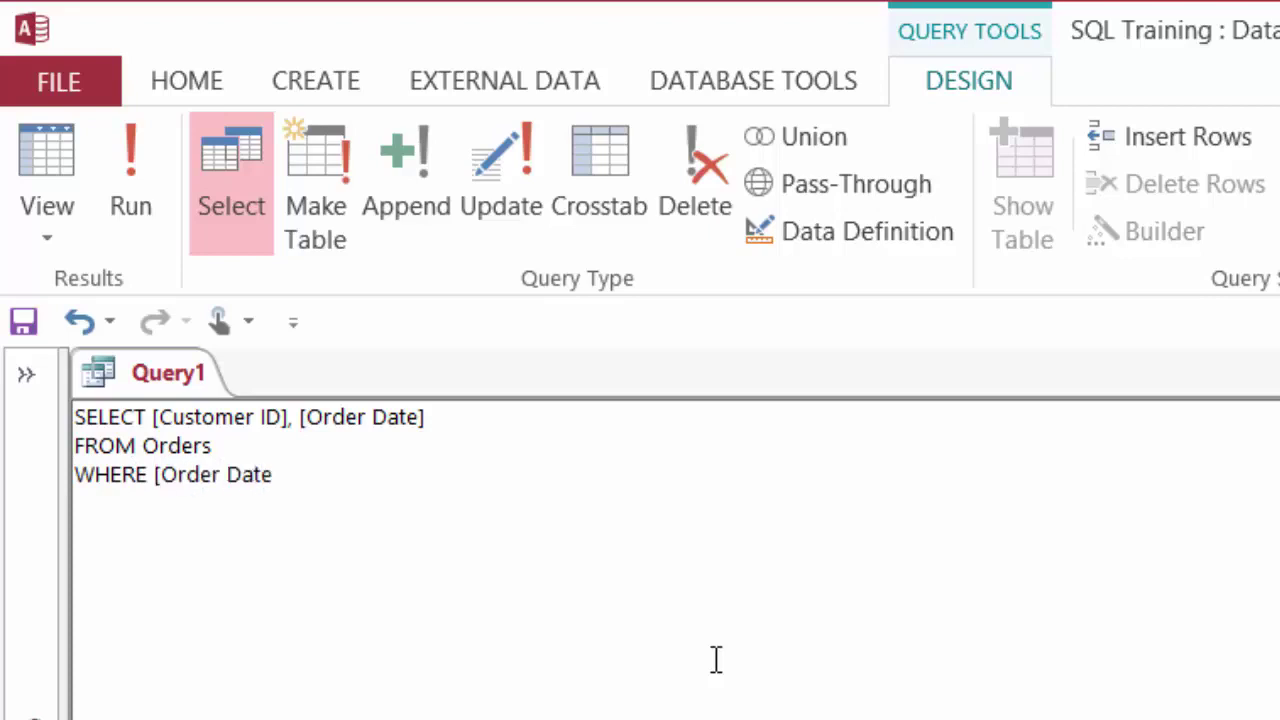
type("] BETWEEN")
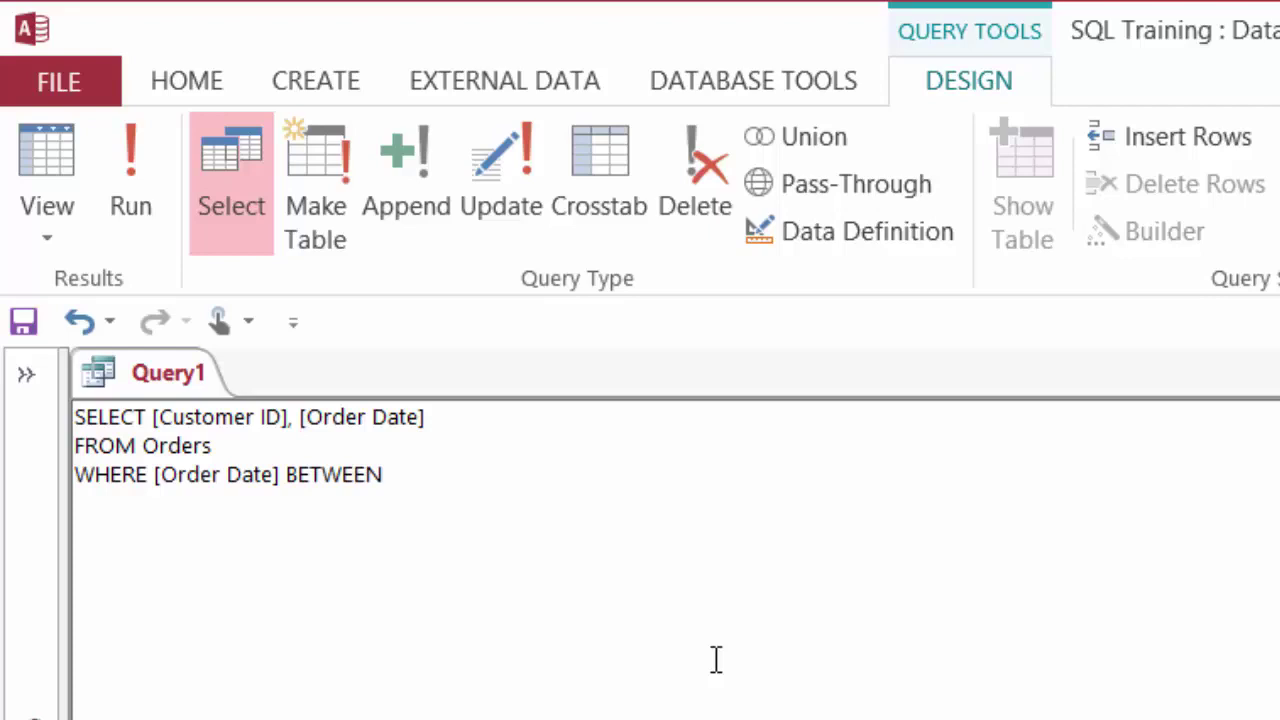
type("#")
type("6/1/2006")
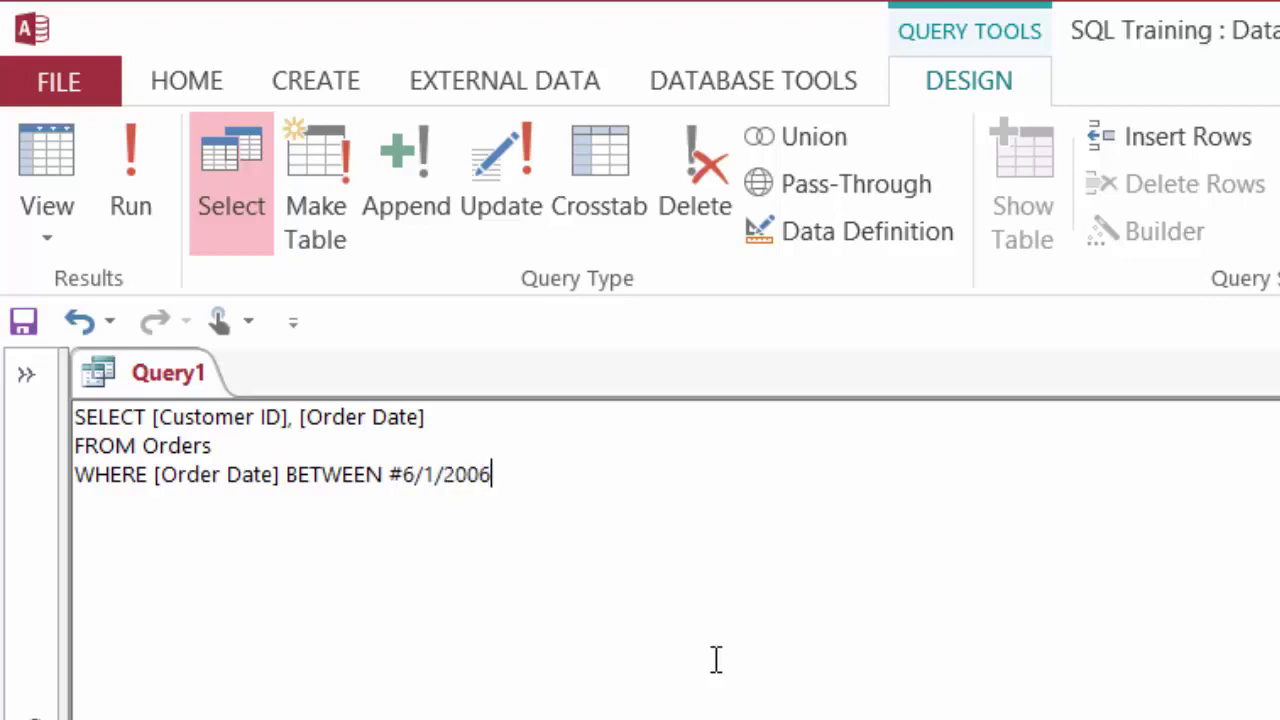
type("# AND ")
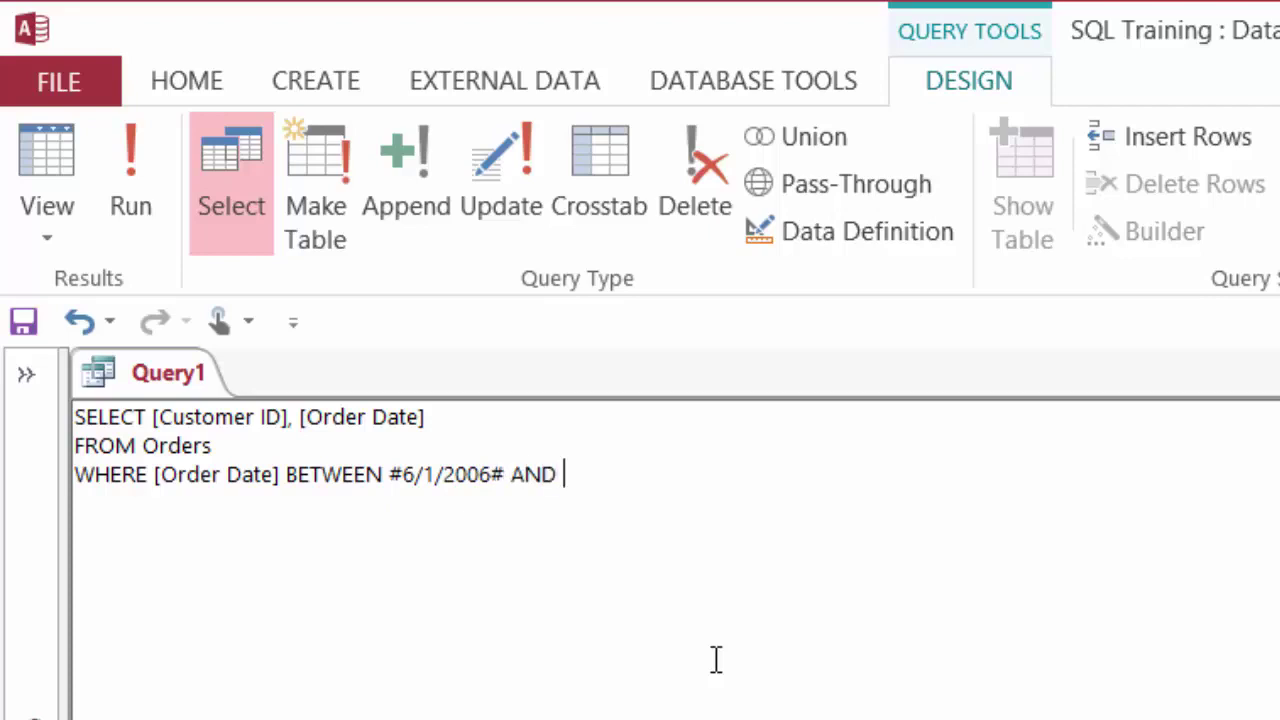
type("#6/15/200")
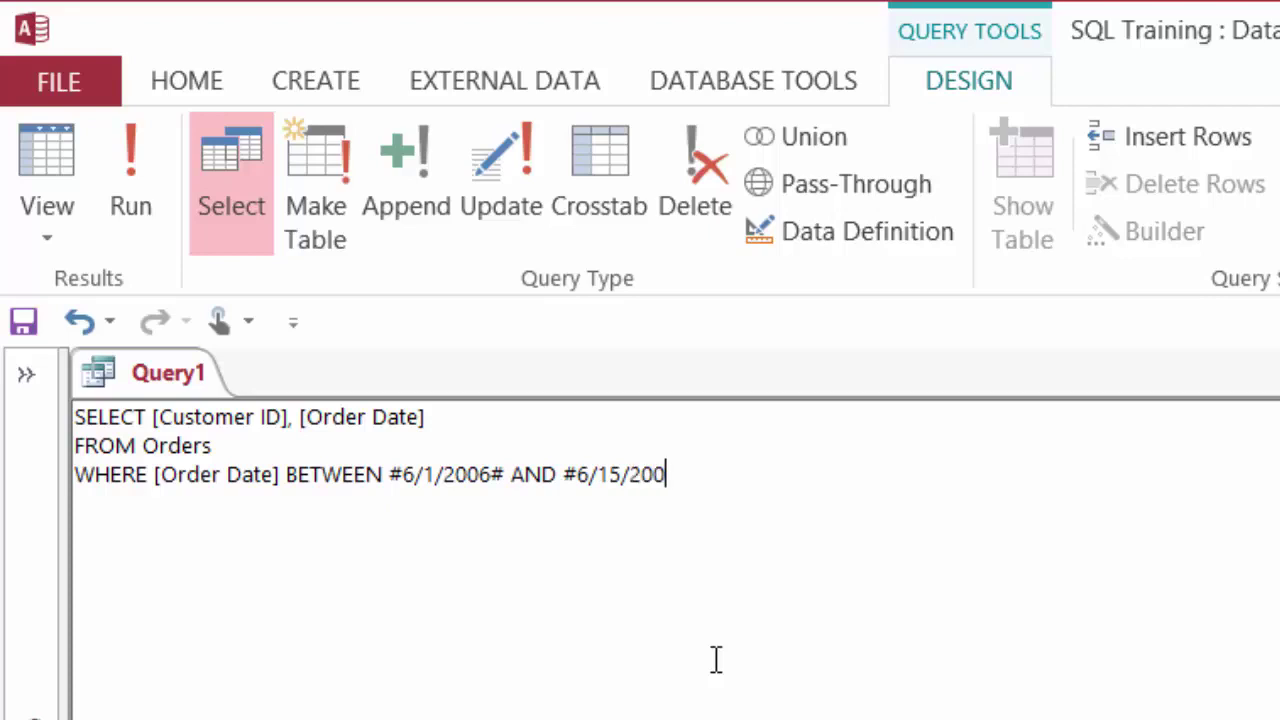
type("6#")
key("Return")
key("Return")
Step: Run the date-range query showing seven orders, then return to SQL view
left_click(131, 161)
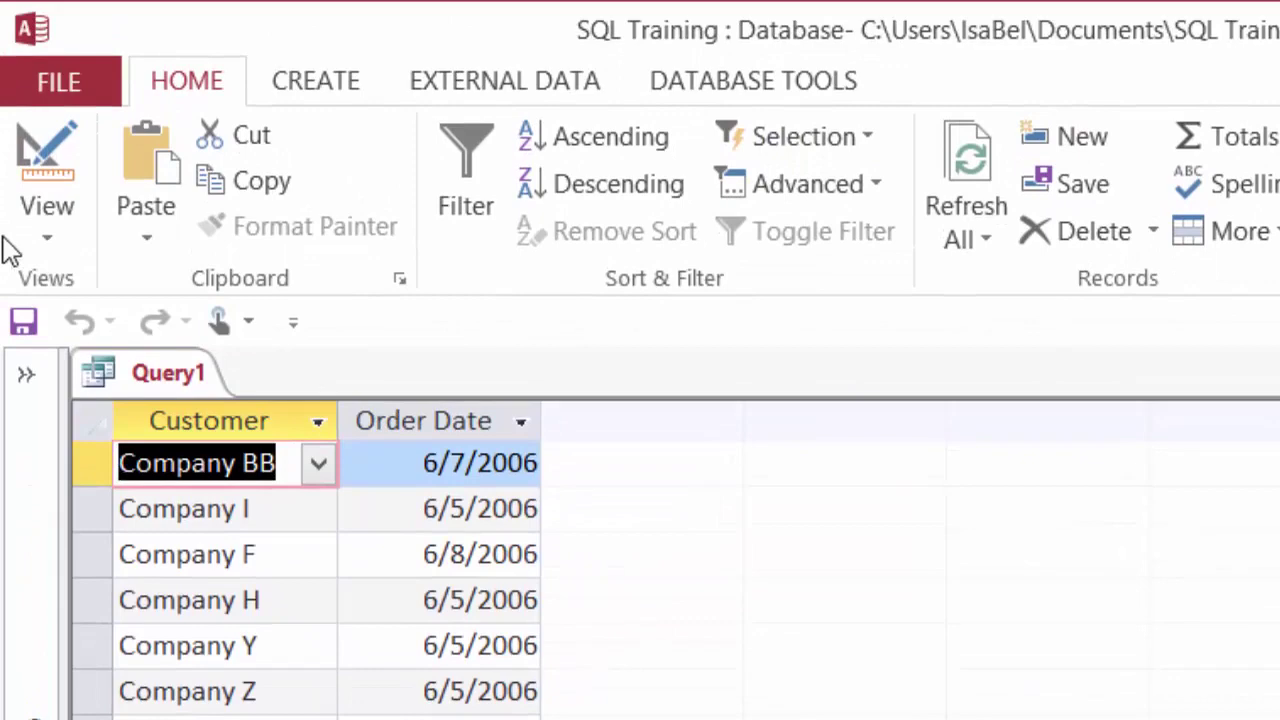
left_click(37, 210)
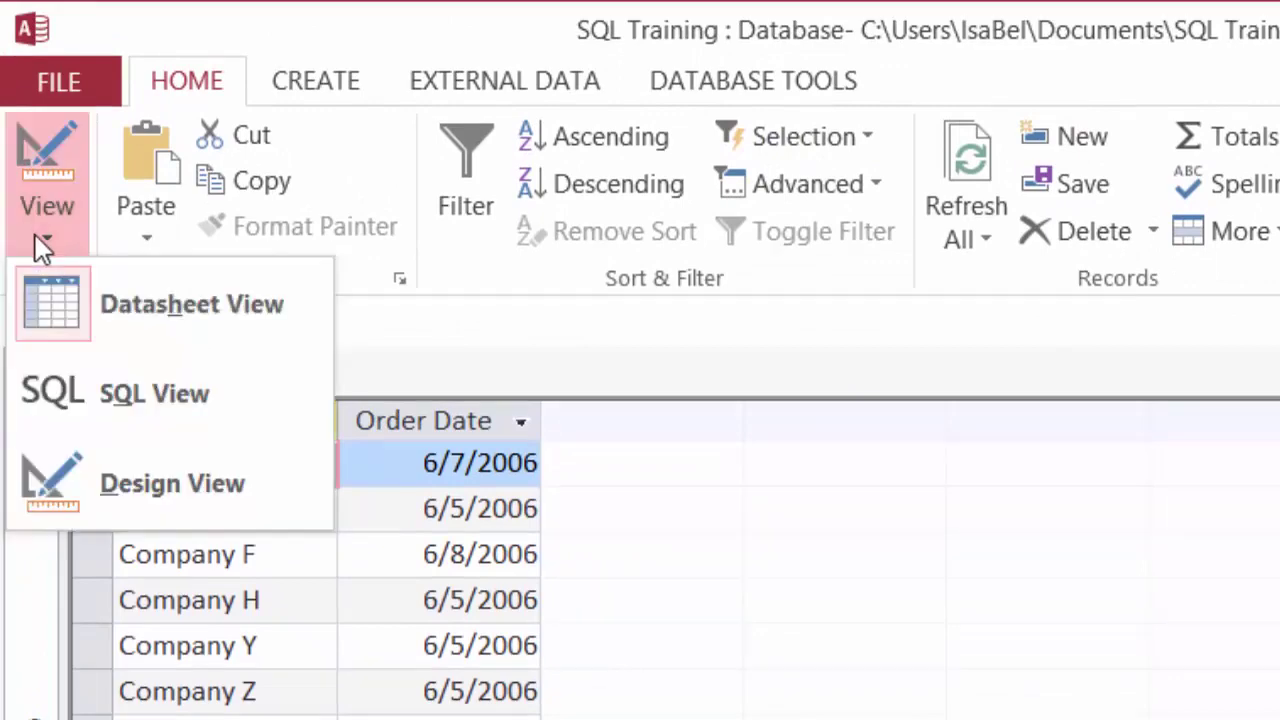
left_click(105, 396)
Step: Change the end date to #6/30/2006# and rerun, listing eight June orders
left_click(523, 549)
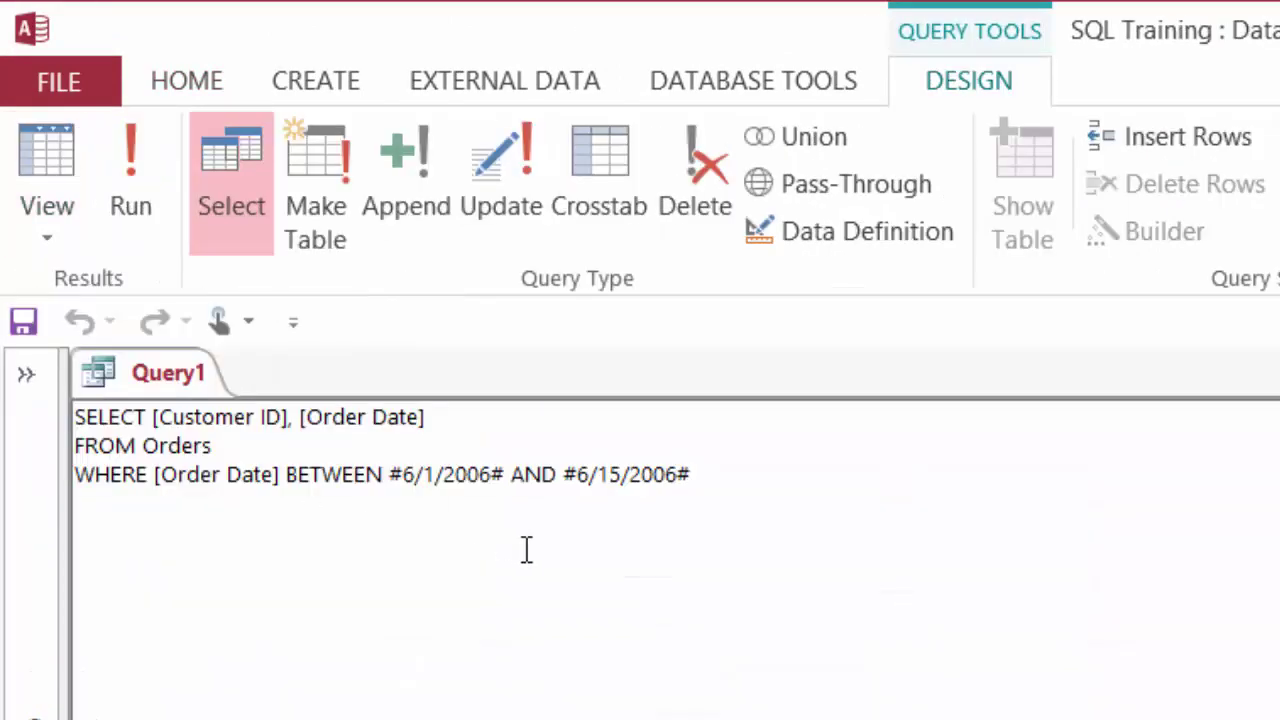
left_click(620, 474)
key("BackSpace")
key("BackSpace")
type("30")
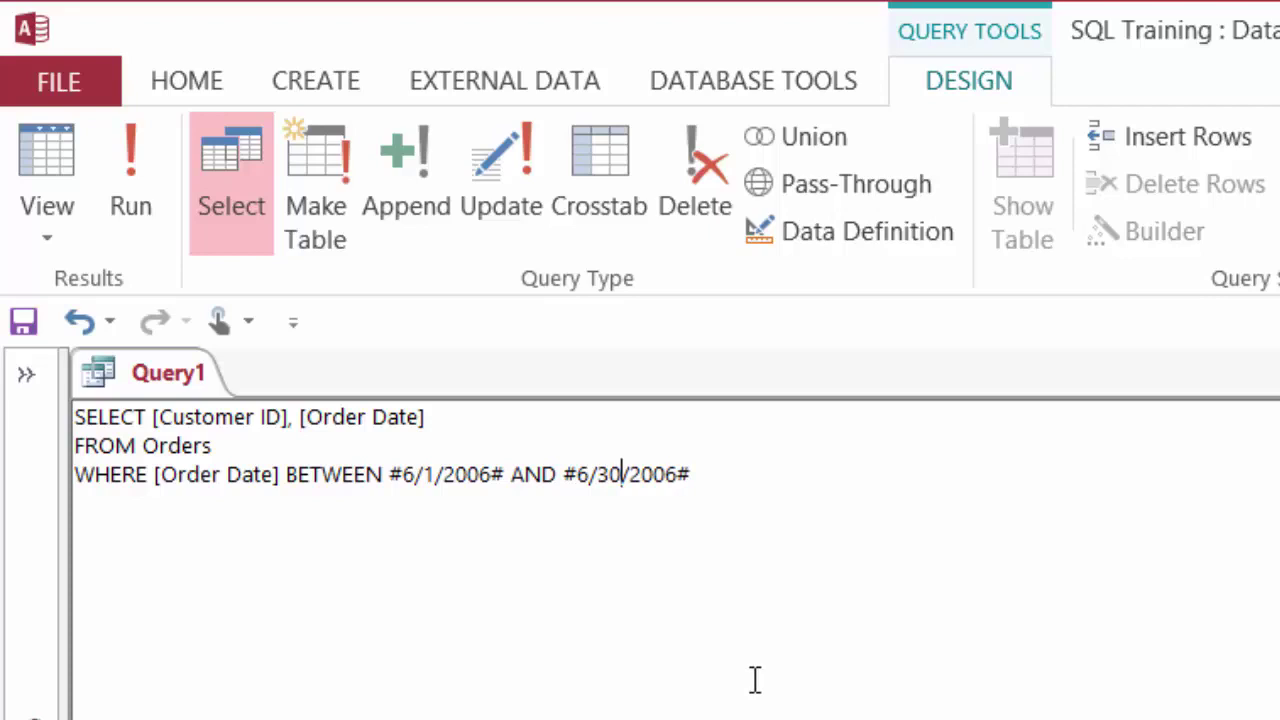
left_click(128, 190)
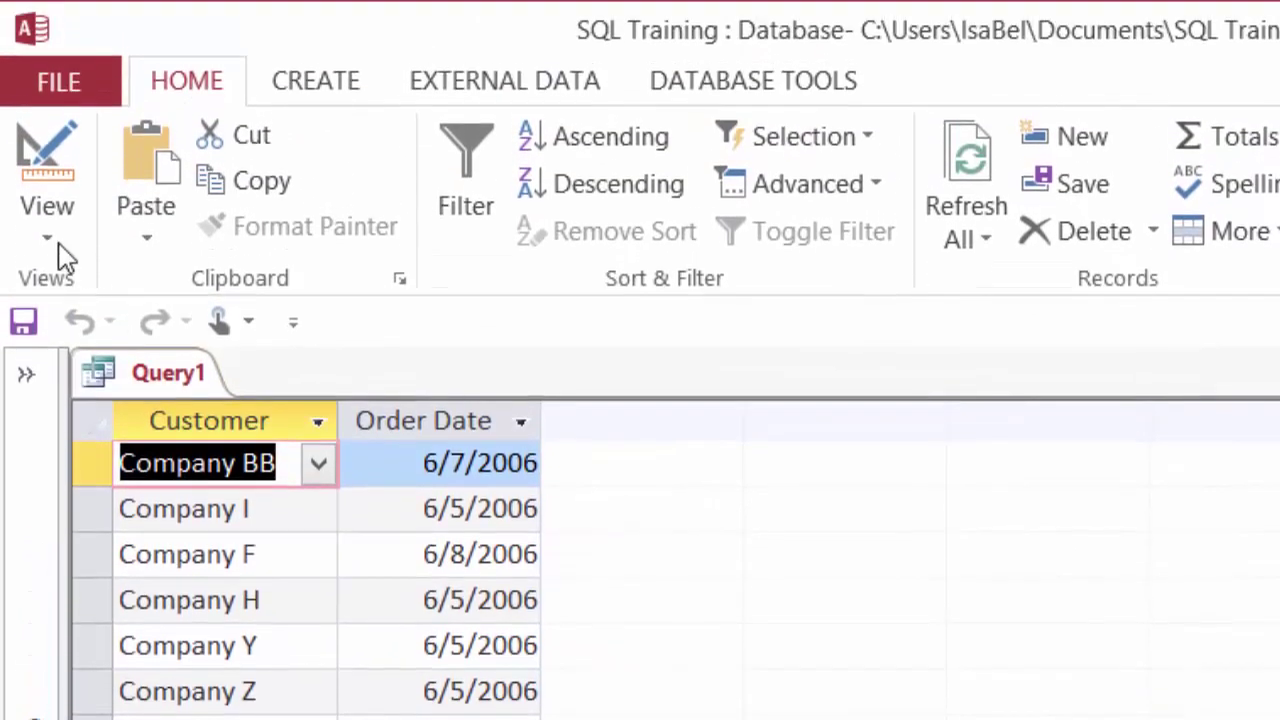
Step: Return to SQL view and erase the BETWEEN date condition back to WHERE
left_click(57, 241)
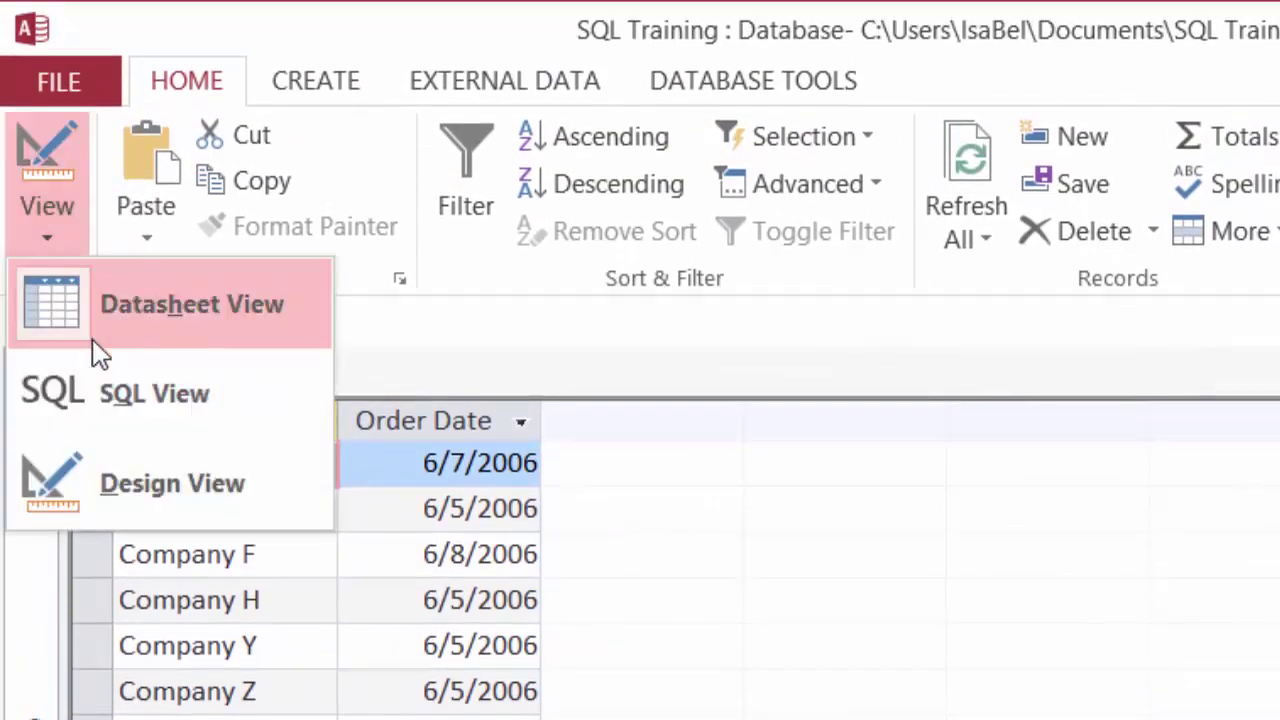
left_click(110, 400)
left_click(508, 520)
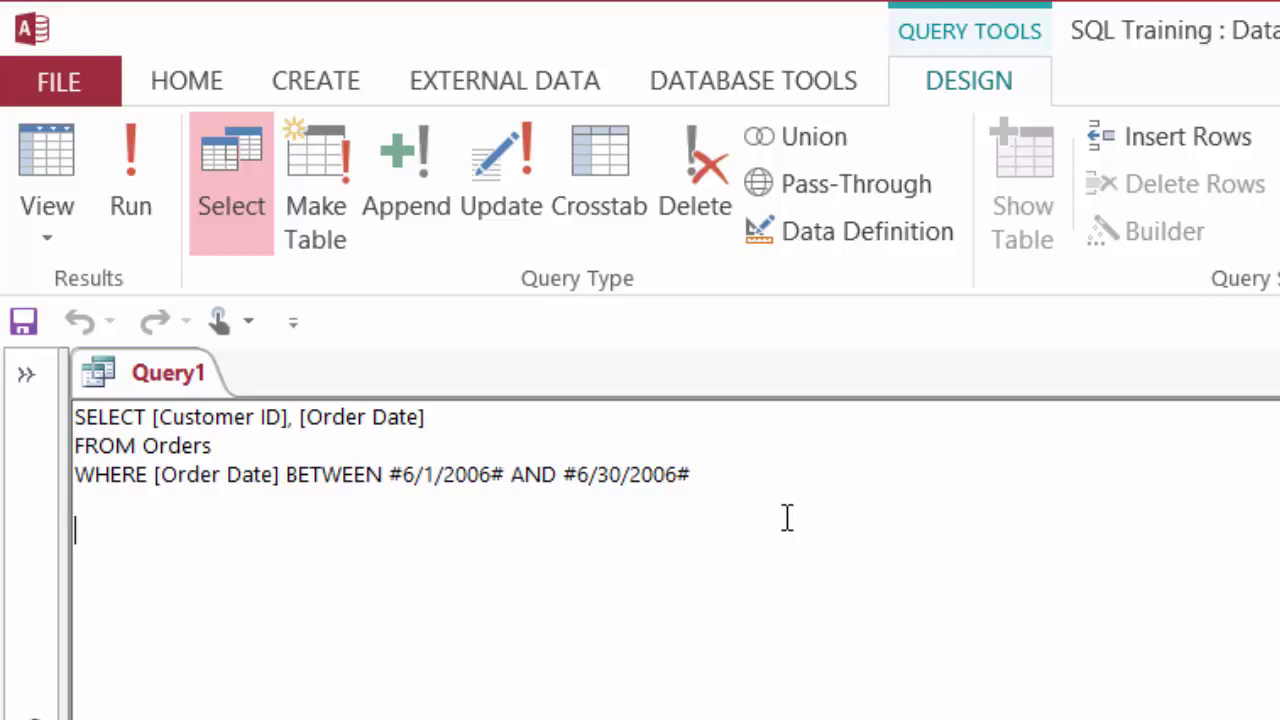
key("BackSpace")
key("BackSpace")
key("BackSpace")
key("BackSpace")
key("BackSpace")
key("BackSpace")
key("BackSpace")
key("BackSpace")
key("BackSpace")
key("BackSpace")
key("BackSpace")
key("BackSpace")
key("BackSpace")
key("BackSpace")
key("BackSpace")
key("BackSpace")
key("BackSpace")
key("BackSpace")
key("BackSpace")
key("BackSpace")
key("BackSpace")
key("BackSpace")
key("BackSpace")
key("BackSpace")
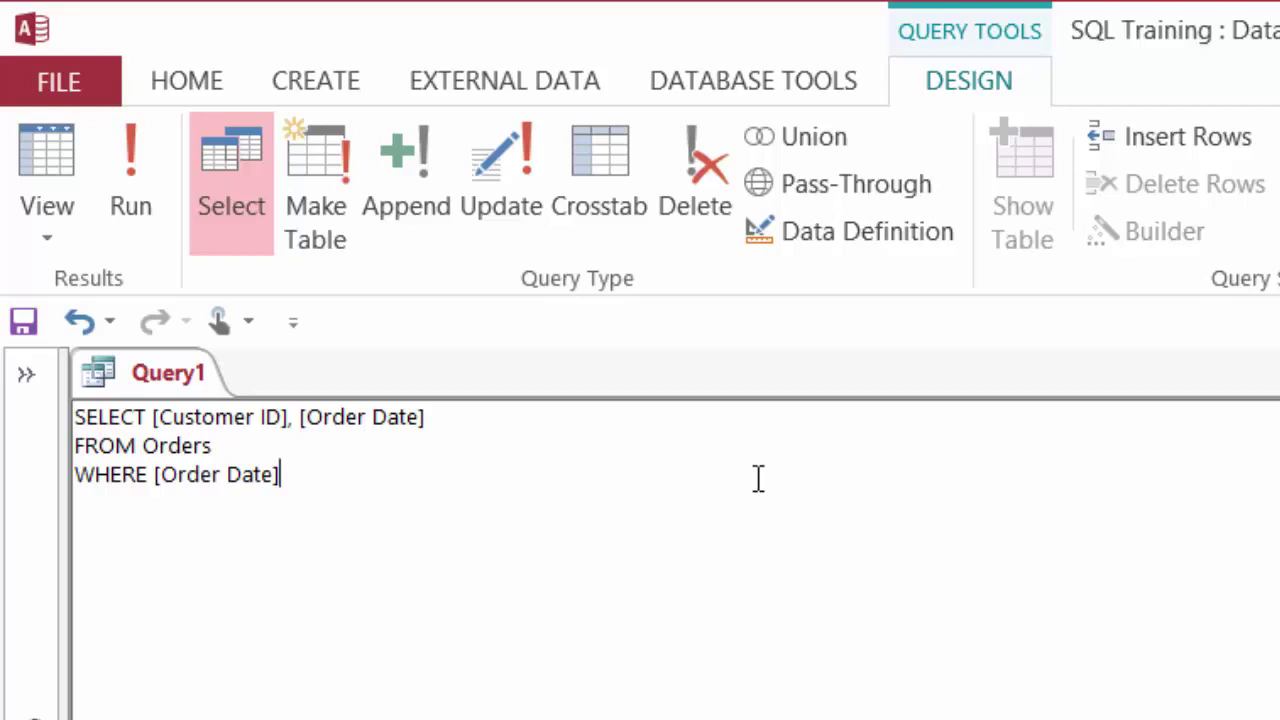
key("BackSpace")
key("BackSpace")
key("BackSpace")
key("BackSpace")
key("BackSpace")
key("BackSpace")
key("BackSpace")
key("BackSpace")
key("BackSpace")
key("BackSpace")
key("BackSpace")
key("BackSpace")
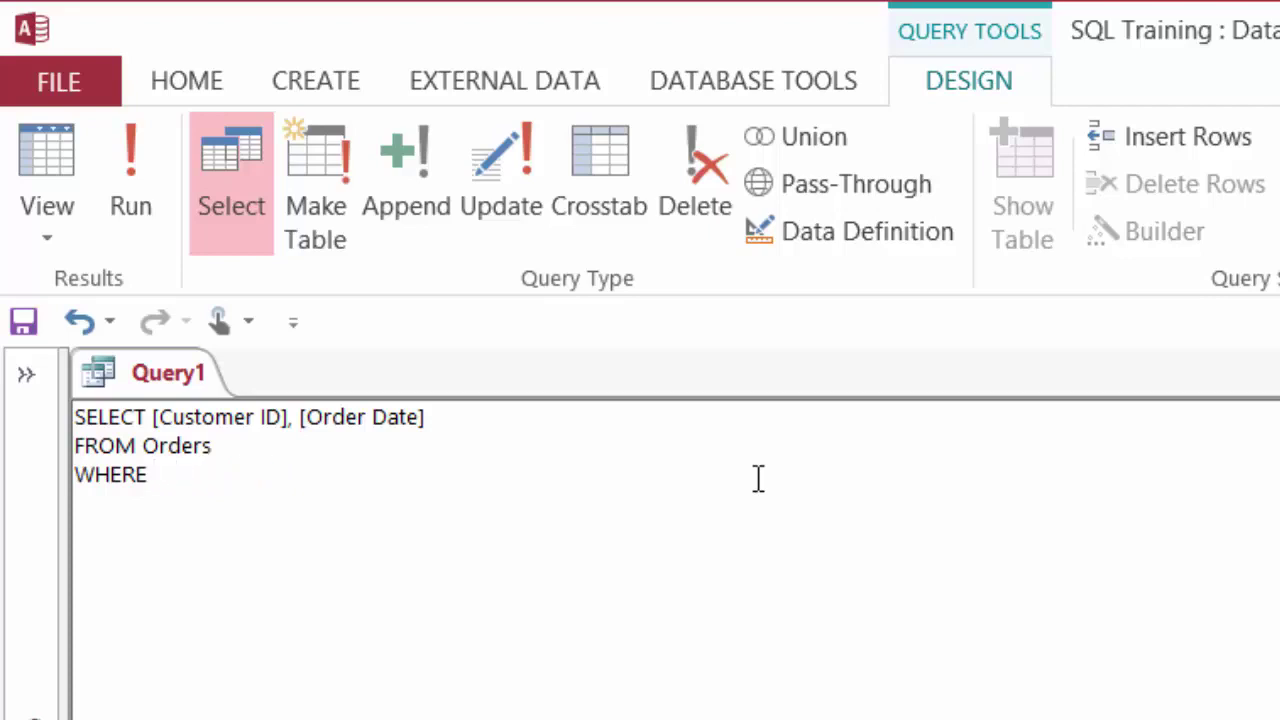
Step: Type Year([Order Date]) = 2006 AND Month([Order Date]) = 6, fixing the typos
type("Year([Or")
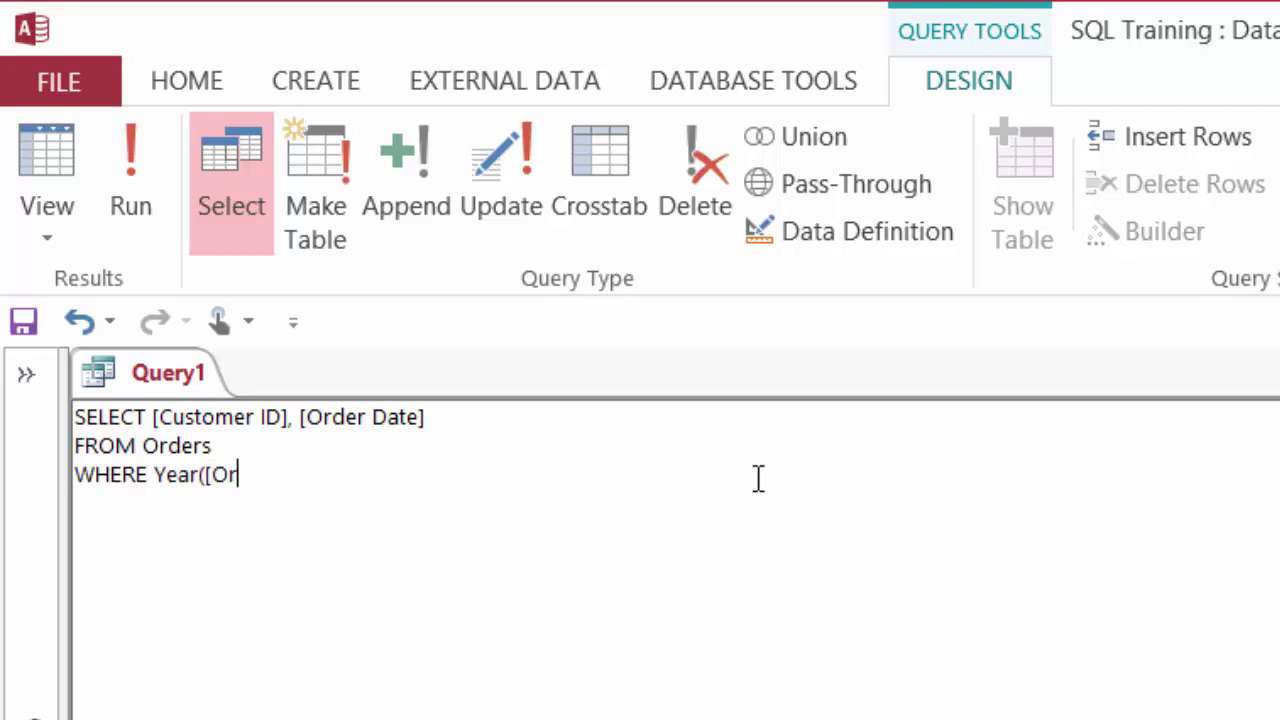
type("der Date")
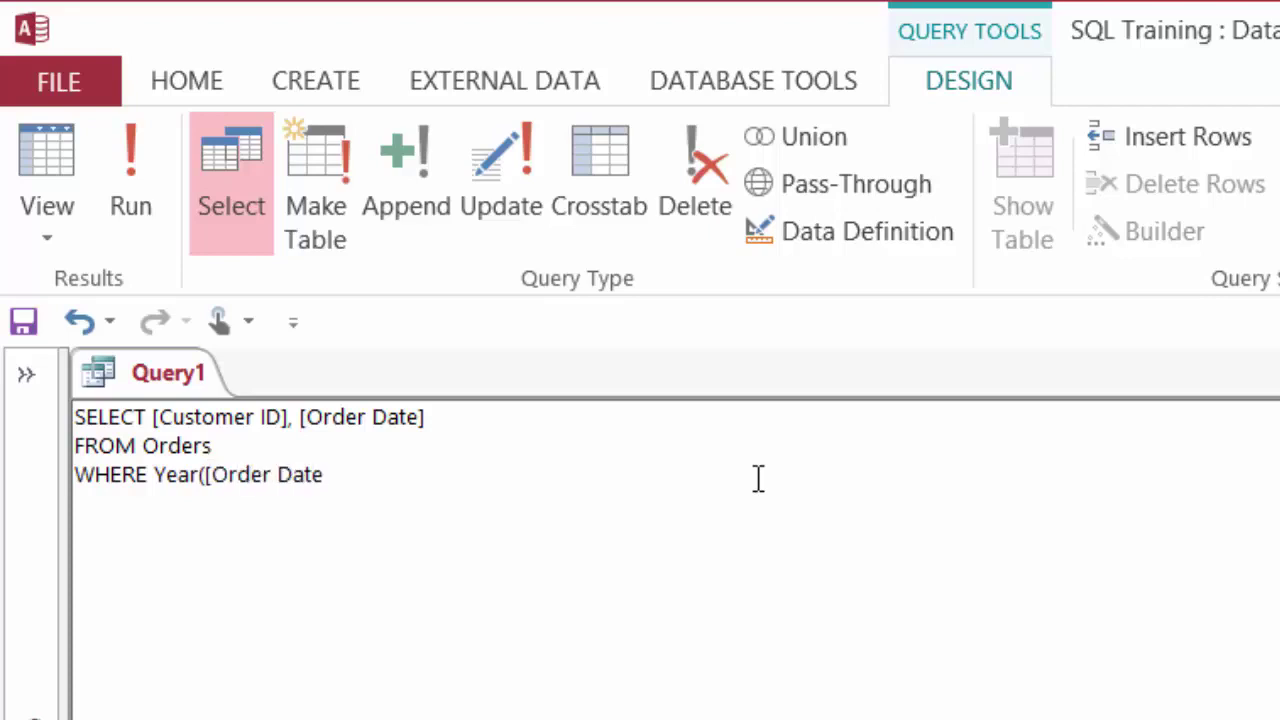
type("}) = 200")
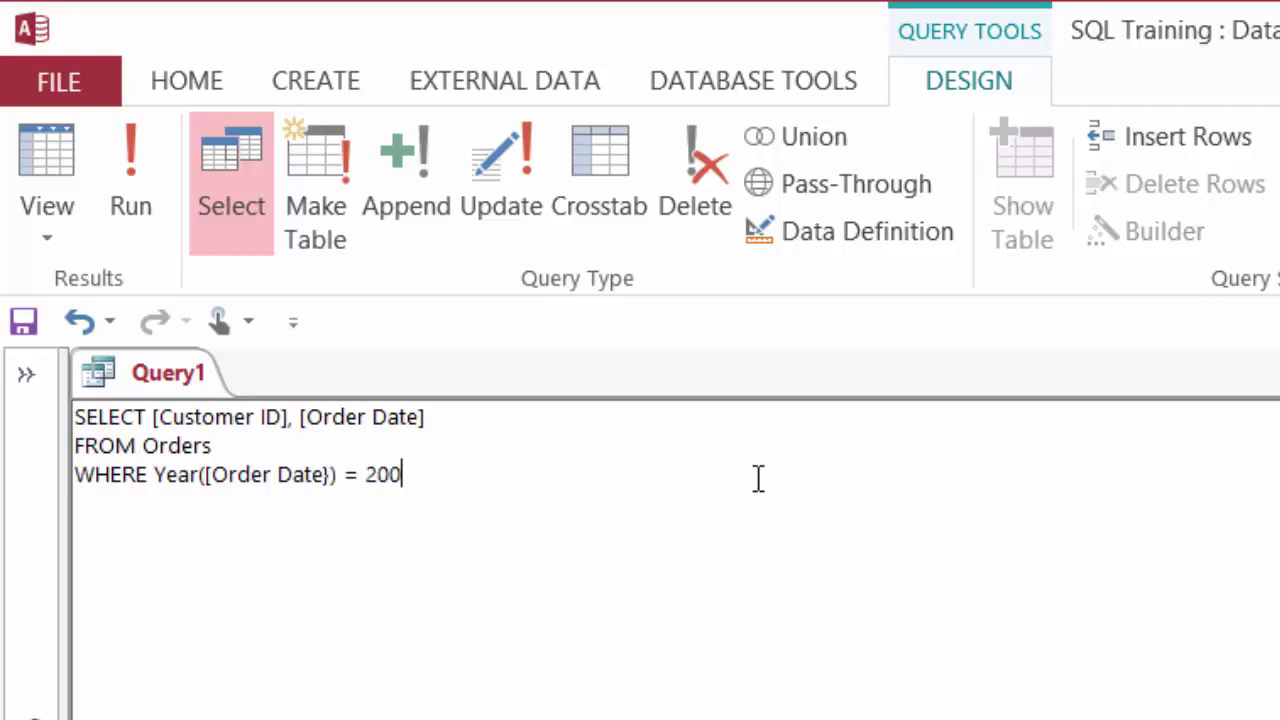
type("6 AND M")
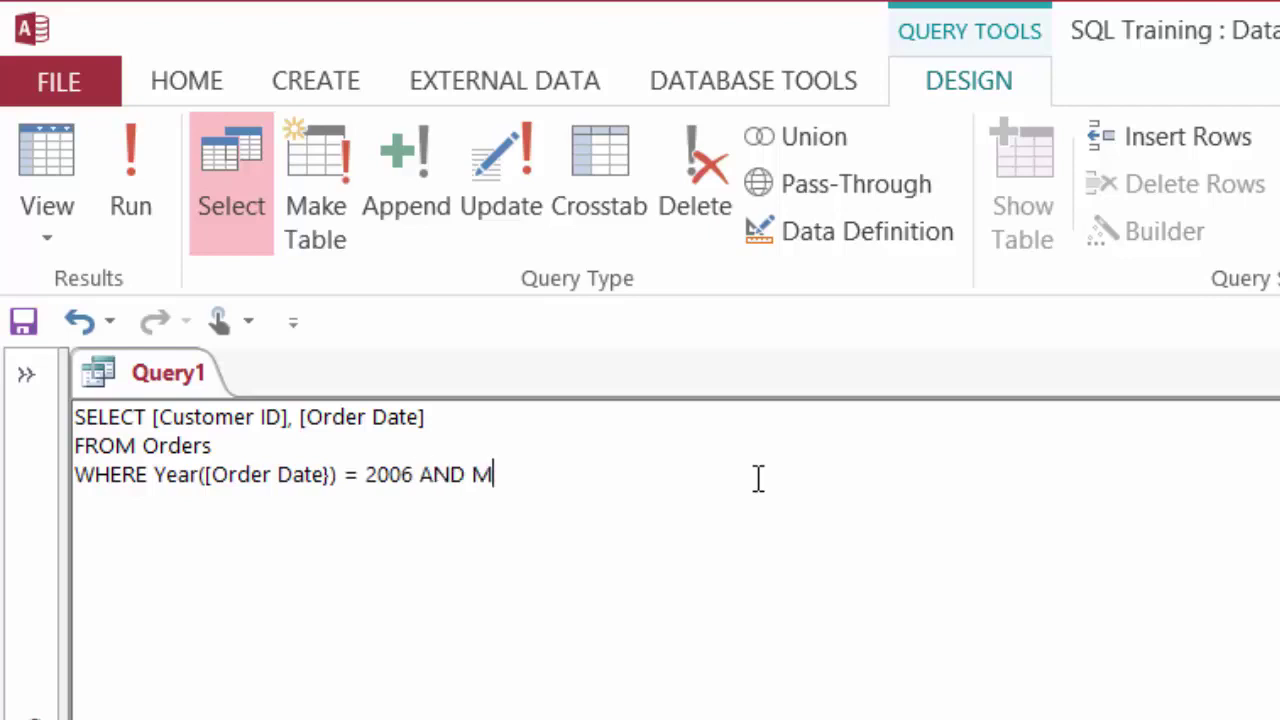
type("onth(")
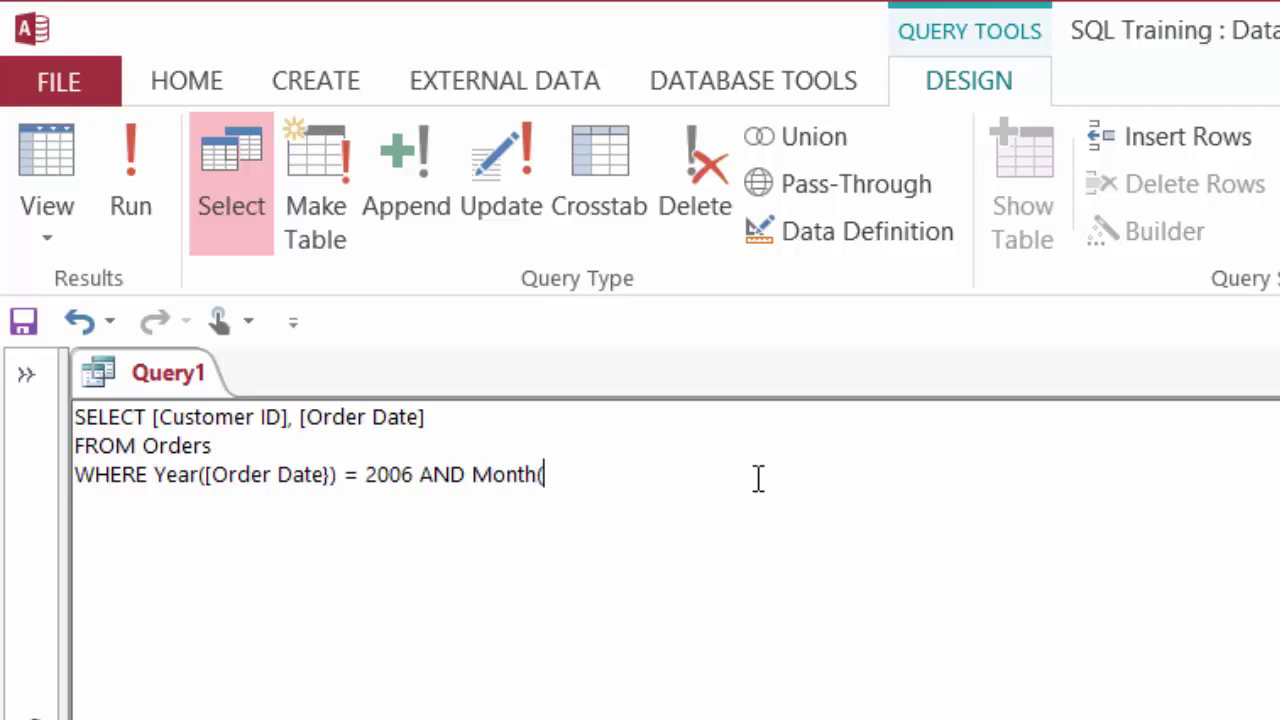
type("[Order Da")
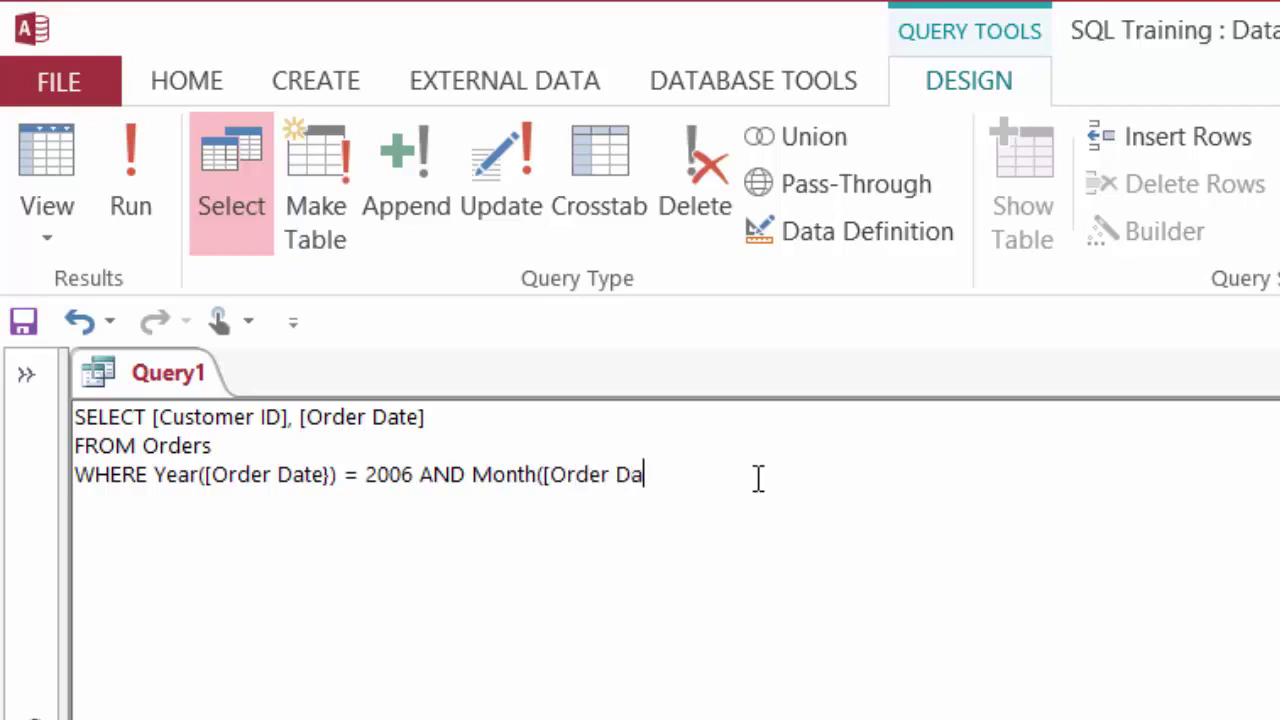
type("r")
key("BackSpace")
type("te]) = 6")
key("Return")
key("Return")
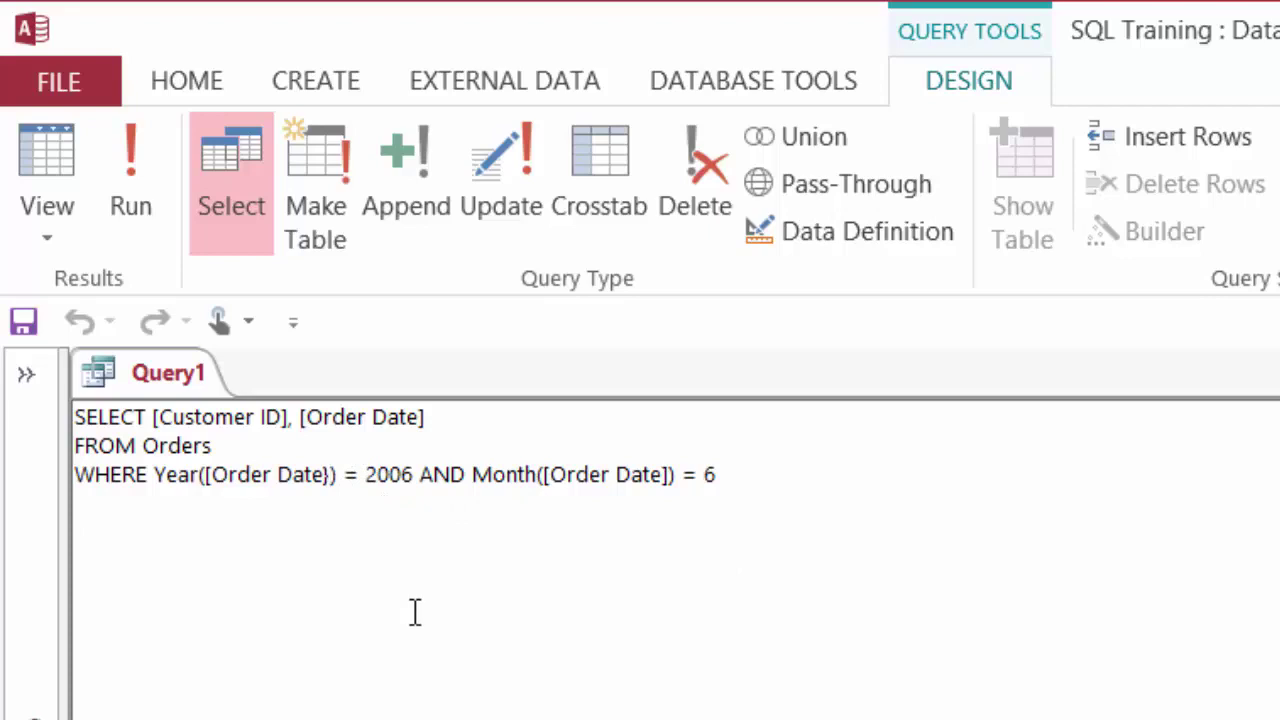
key("BackSpace")
type("]")
left_click(158, 160)
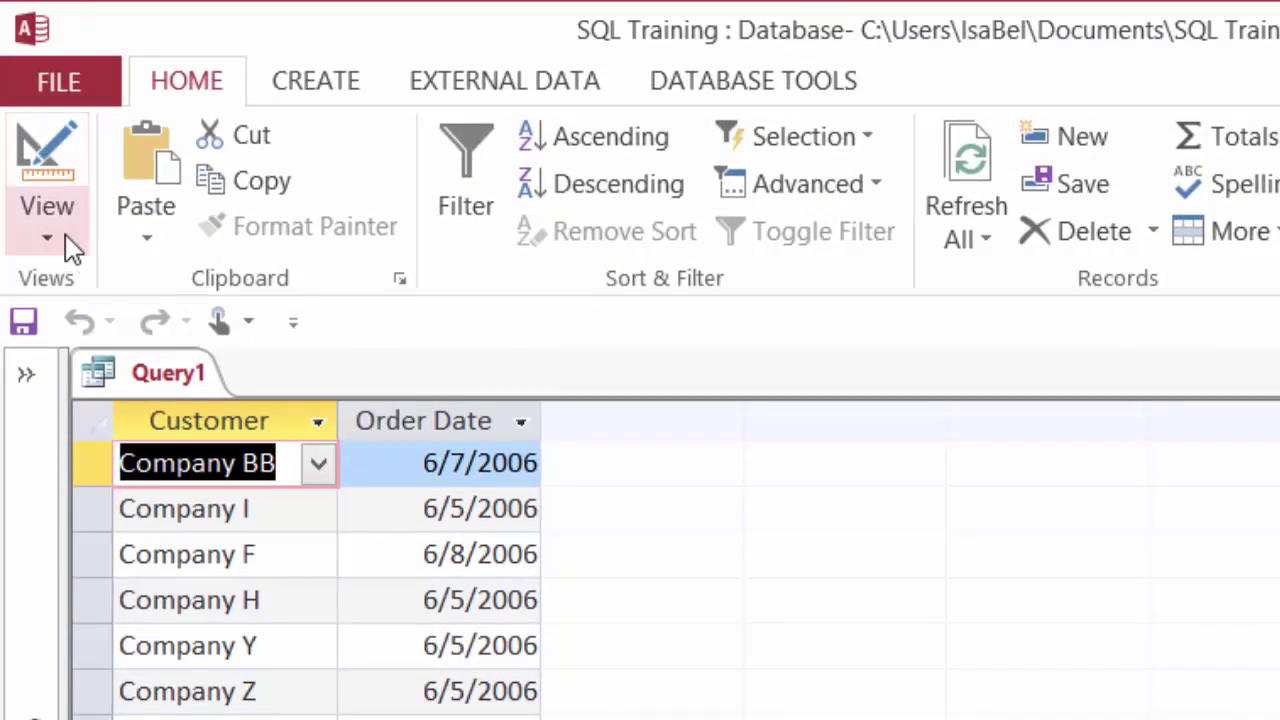
left_click(62, 102)
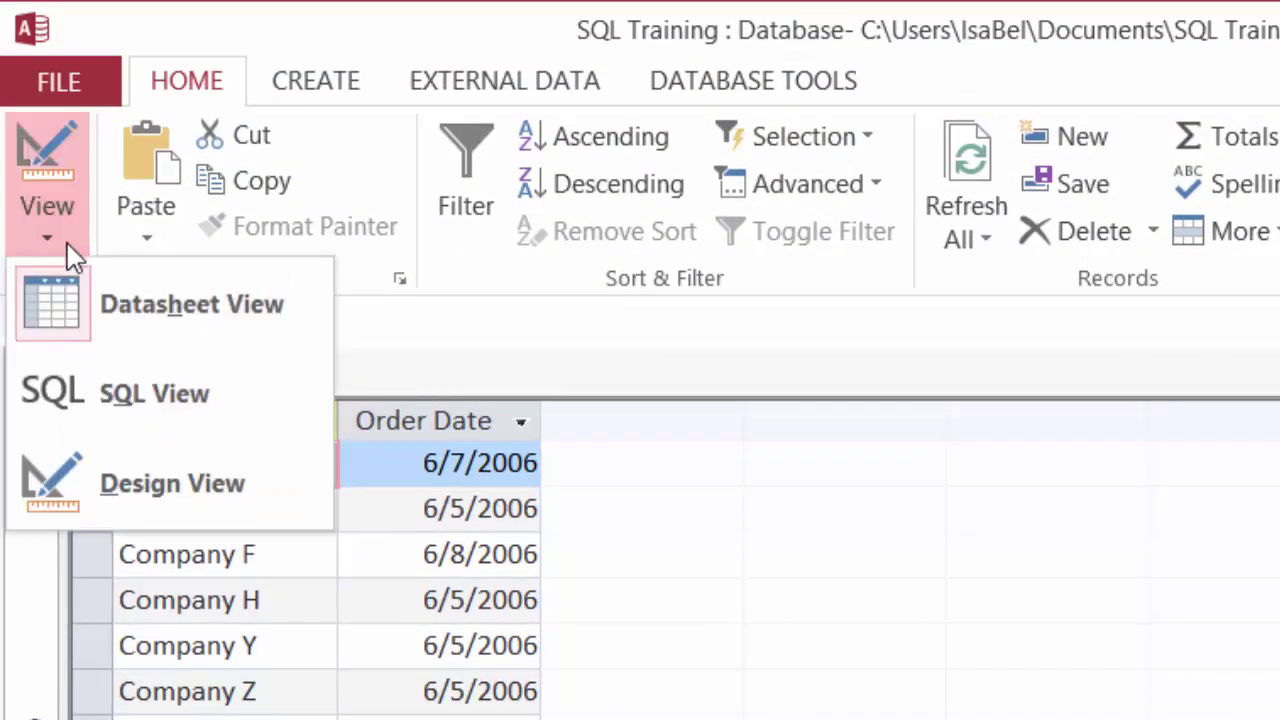
left_click(135, 396)
left_click(479, 577)
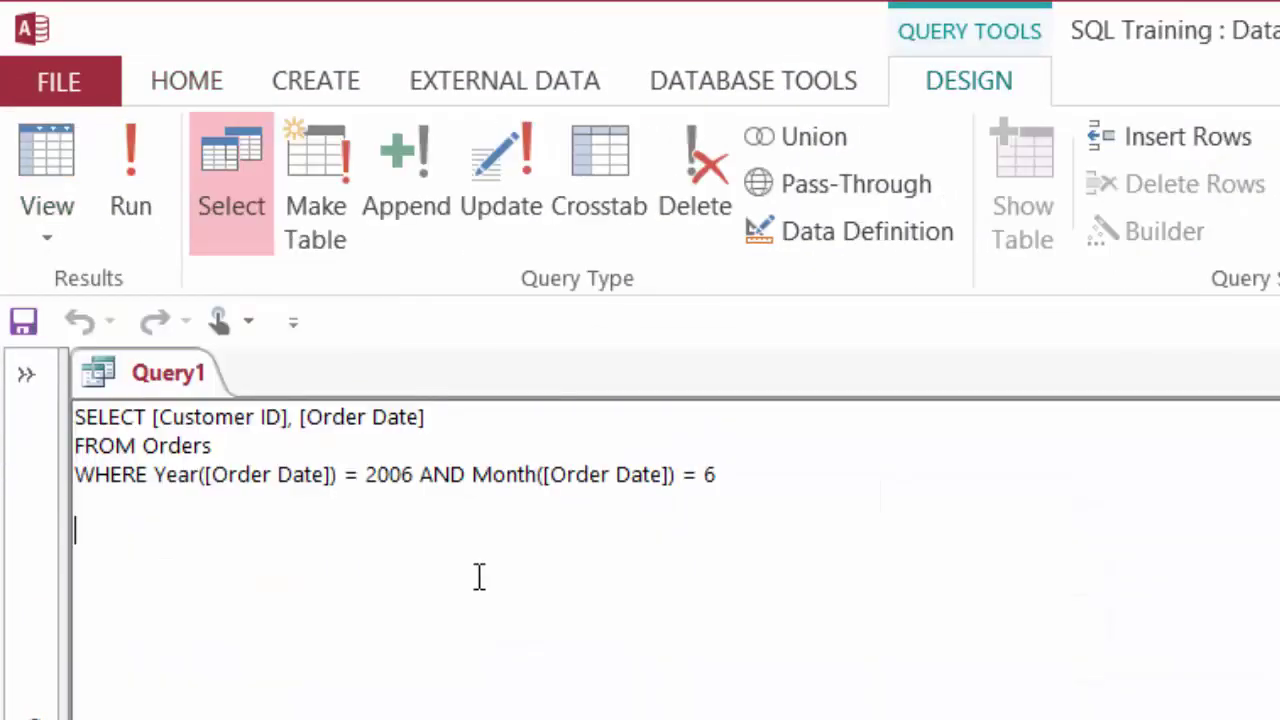